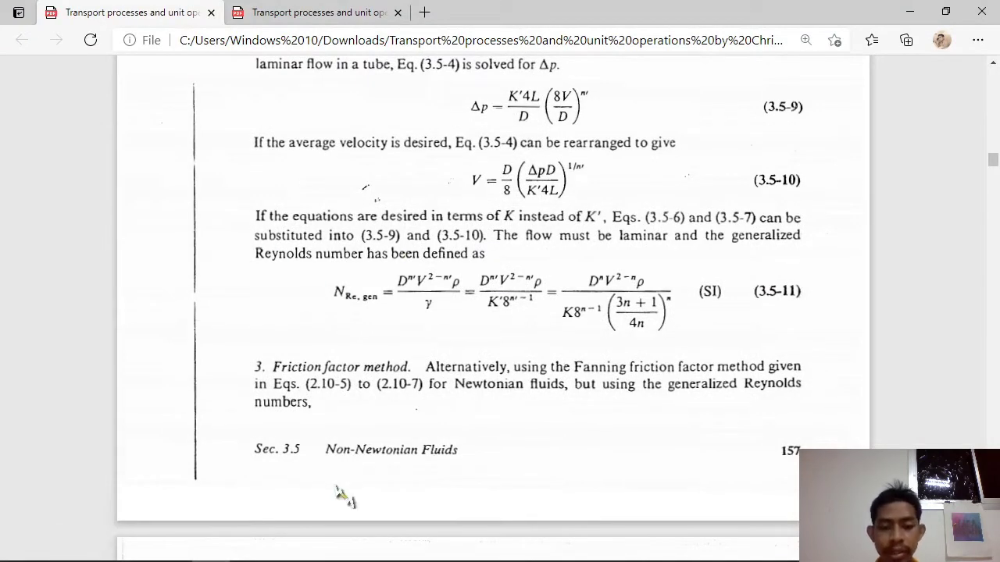
- Glance at the Excel worksheet, and read the statement of problem 3.5-2 in the second textbook PDF in Edge
mouse_move(336, 551)
click(356, 556)
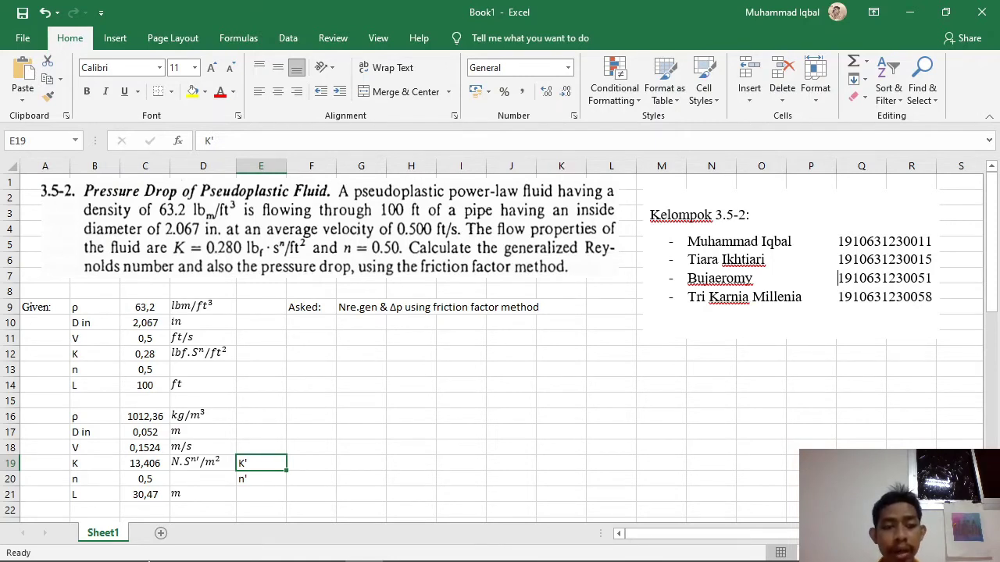
click(211, 545)
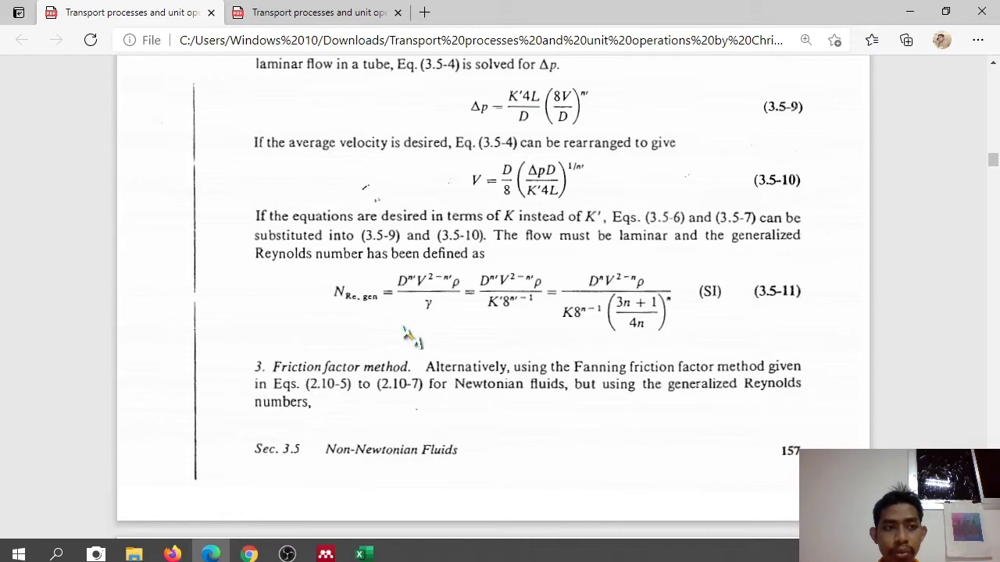
scroll(551, 303, down, 3)
click(355, 10)
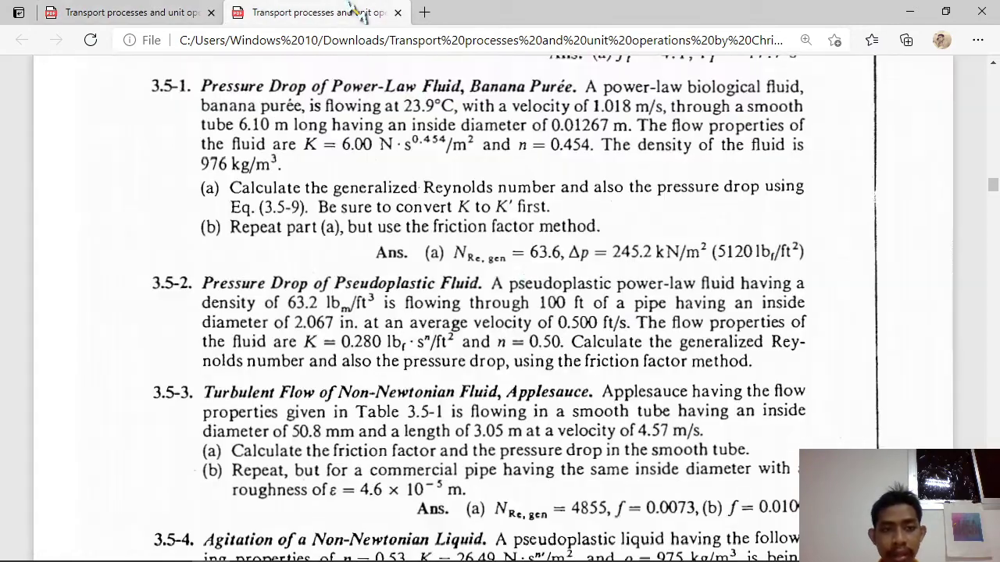
scroll(529, 298, down, 6)
scroll(167, 292, up, 2)
scroll(166, 291, up, 4)
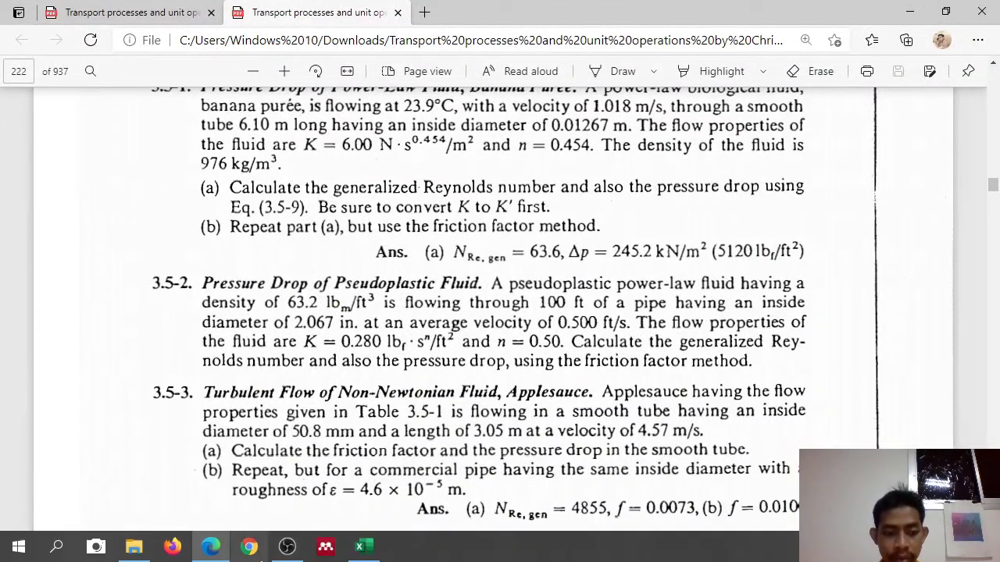
- Switch to Excel and review the given data, the asked quantities and the empty answer area of the worksheet
click(359, 547)
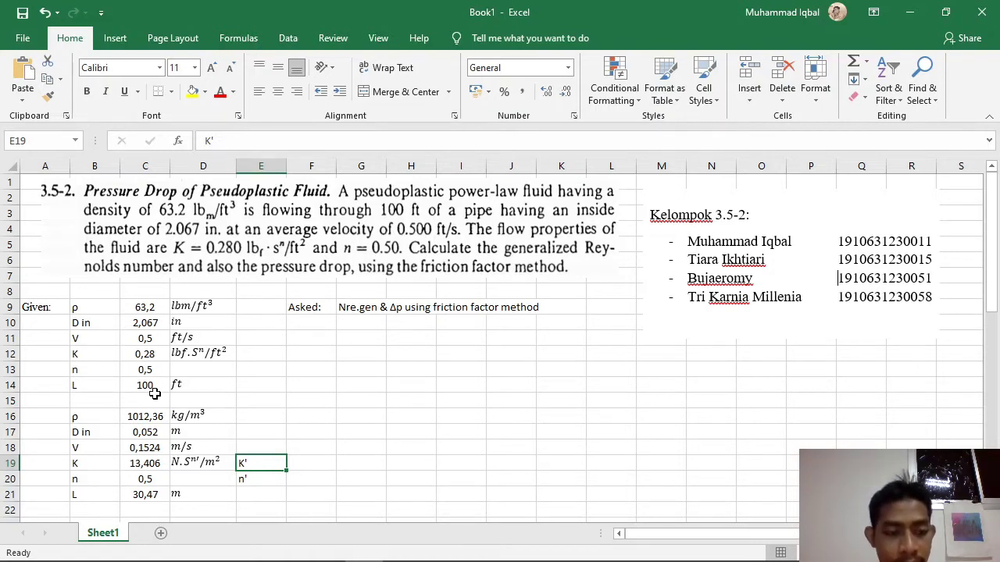
scroll(336, 365, down, 1)
scroll(318, 351, up, 1)
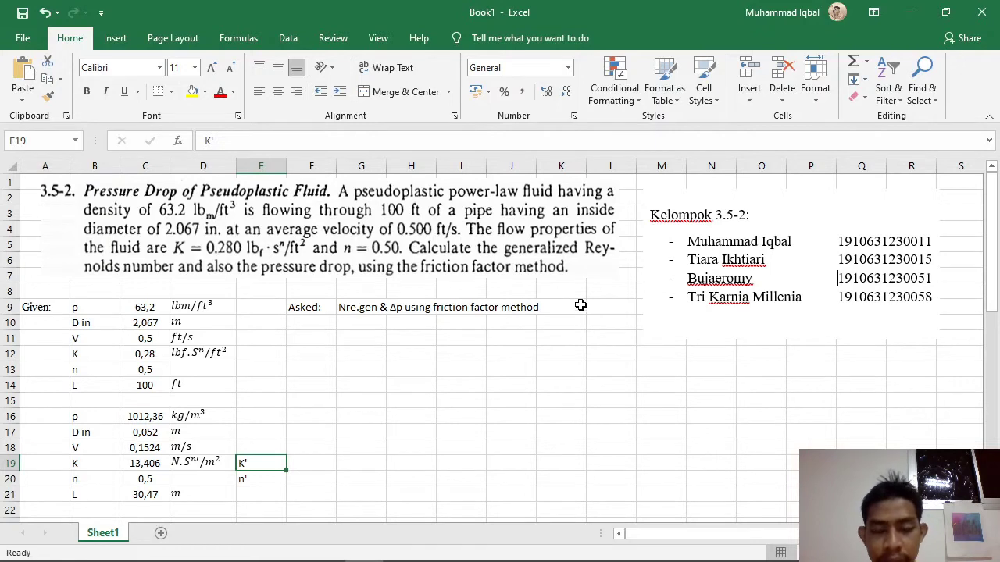
scroll(531, 356, down, 1)
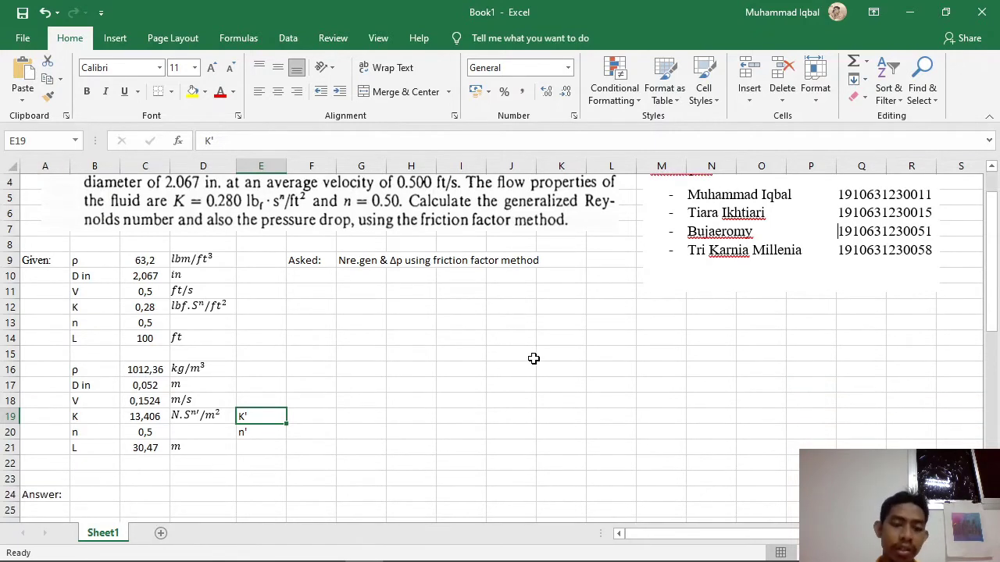
scroll(533, 359, down, 3)
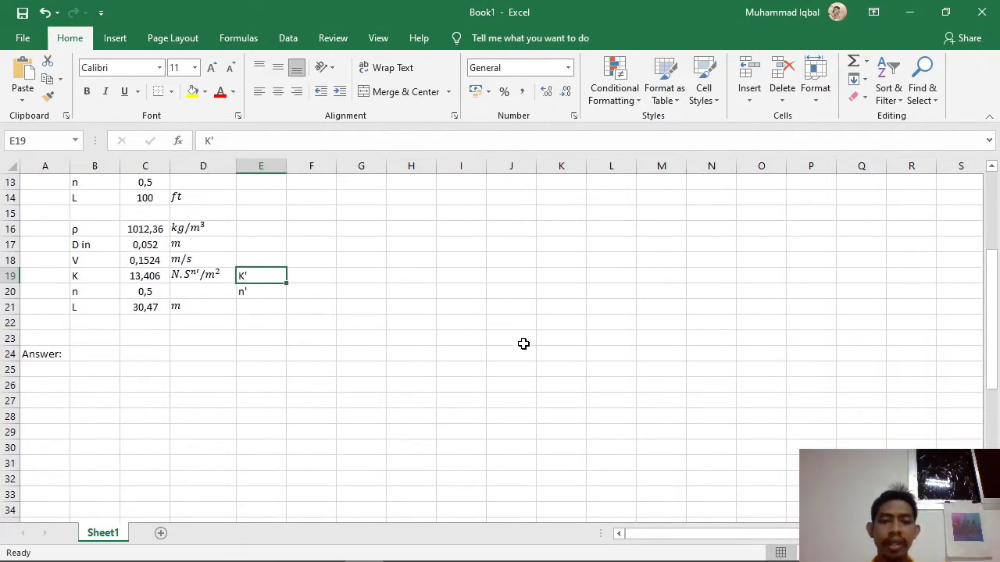
scroll(522, 343, up, 4)
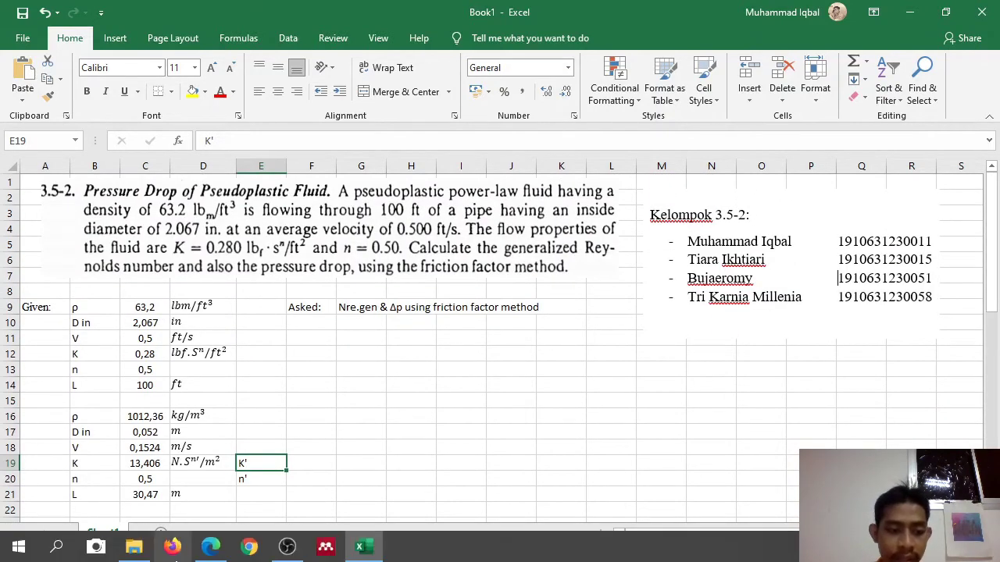
- Switch to Edge and look up the generalized Reynolds number equation (3.5-11) in the first textbook PDF
click(210, 556)
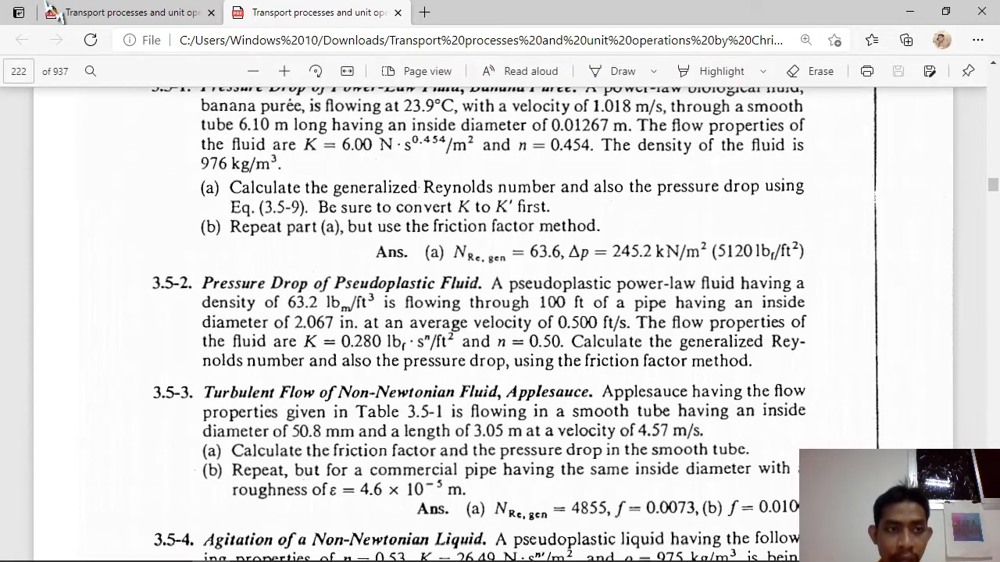
click(54, 13)
scroll(636, 426, up, 4)
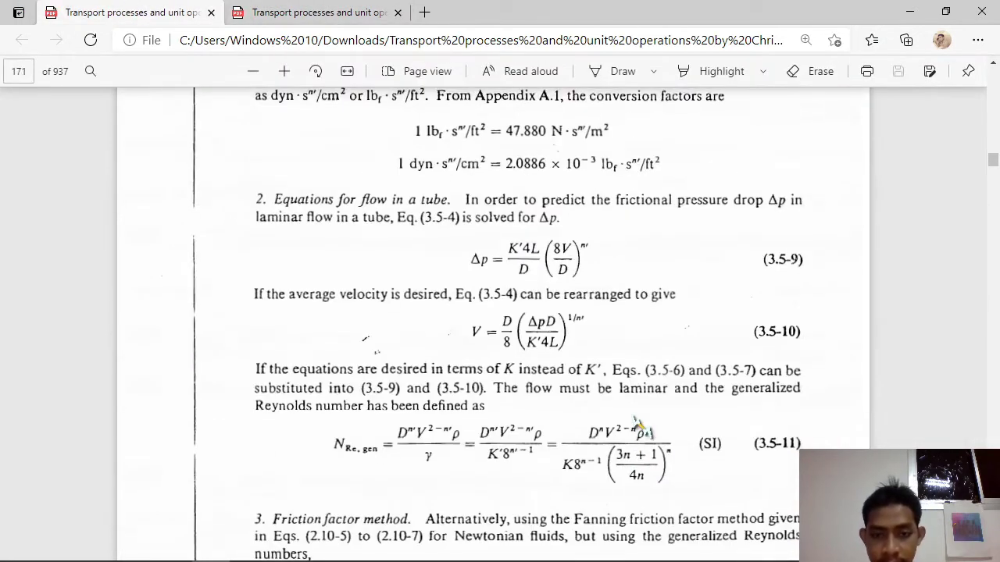
scroll(634, 403, down, 4)
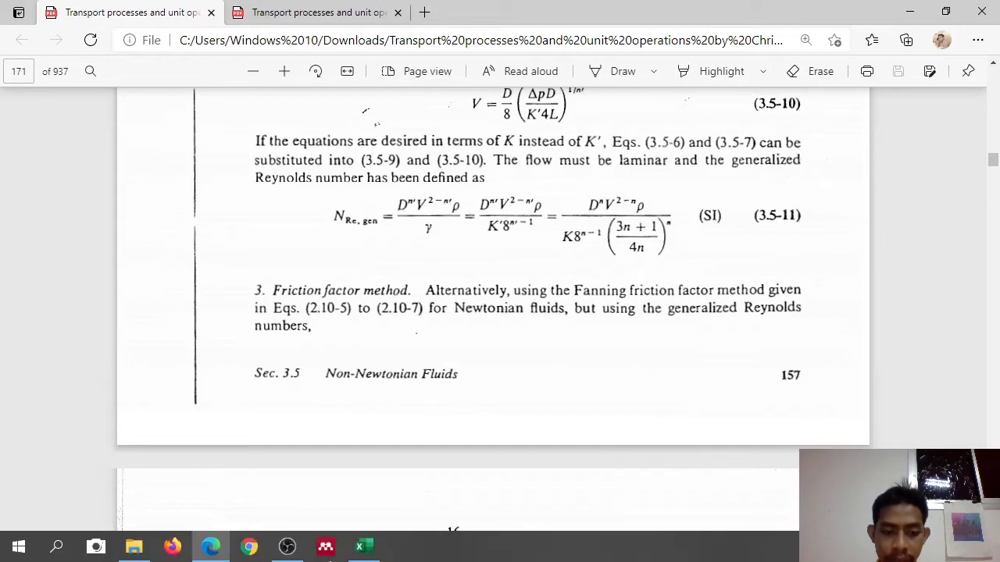
- Switch to Excel, insert the picture "Rumus Nre.gen 3.5-11" from Downloads and place it below the Answer heading
click(360, 547)
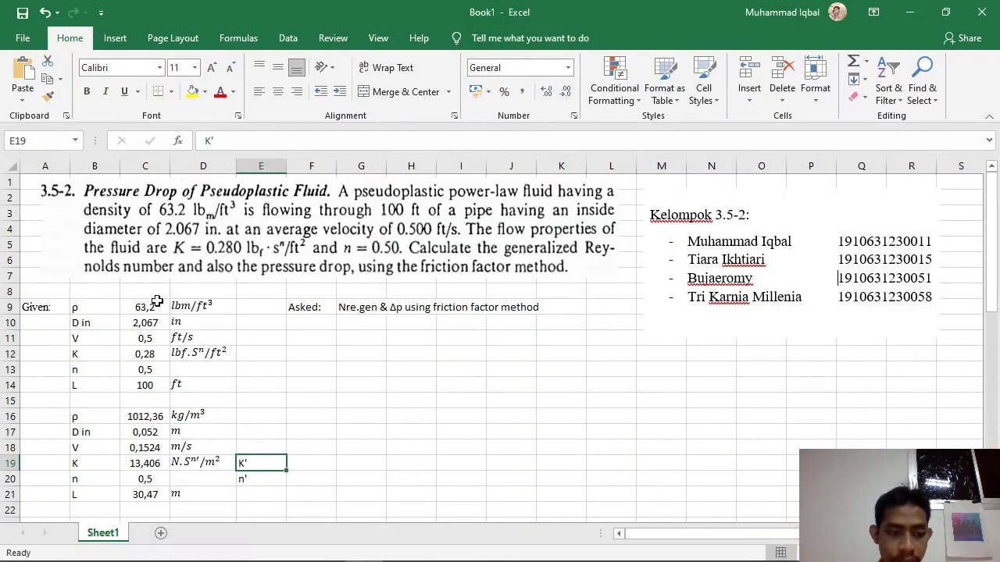
scroll(232, 234, down, 4)
click(117, 41)
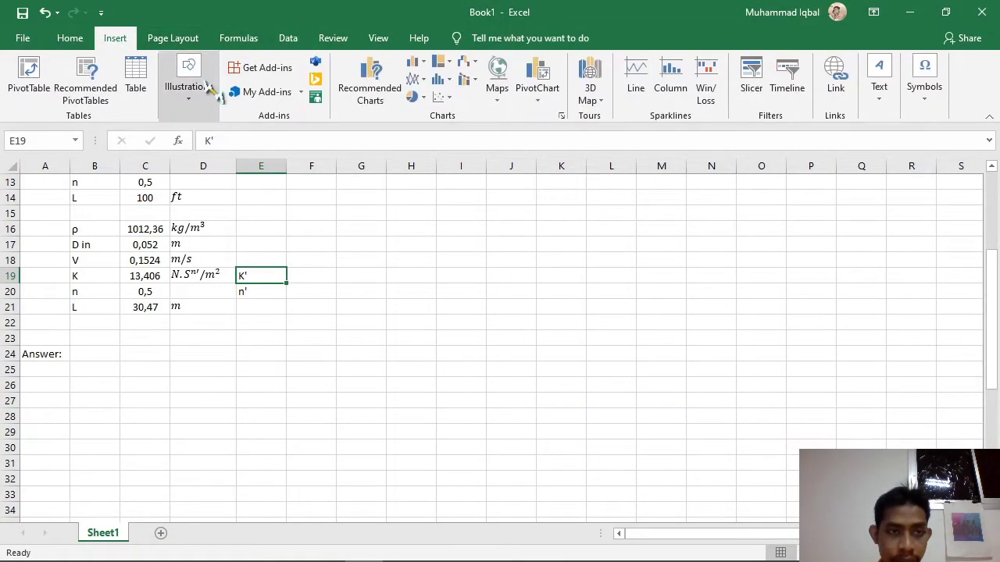
click(189, 100)
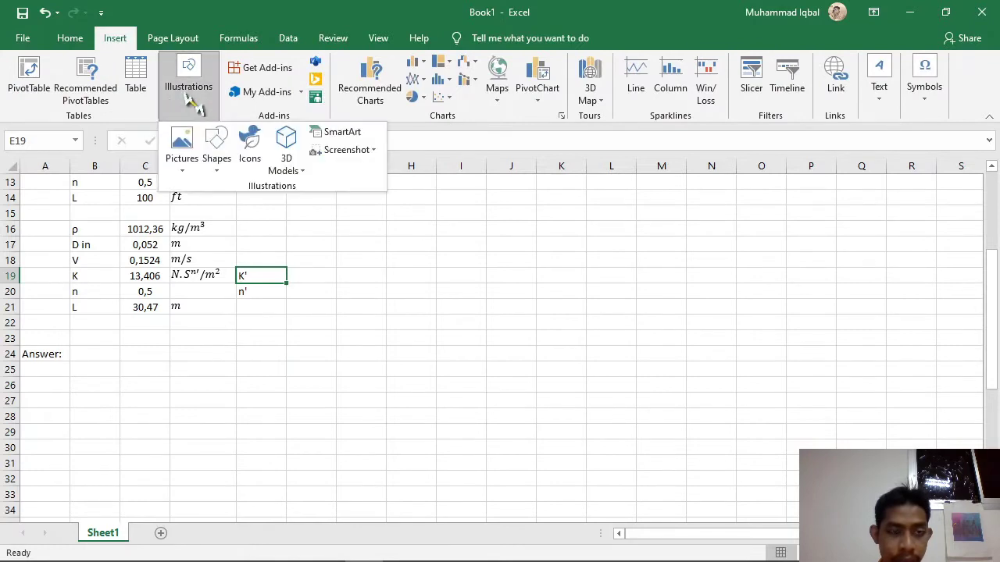
click(180, 162)
click(164, 205)
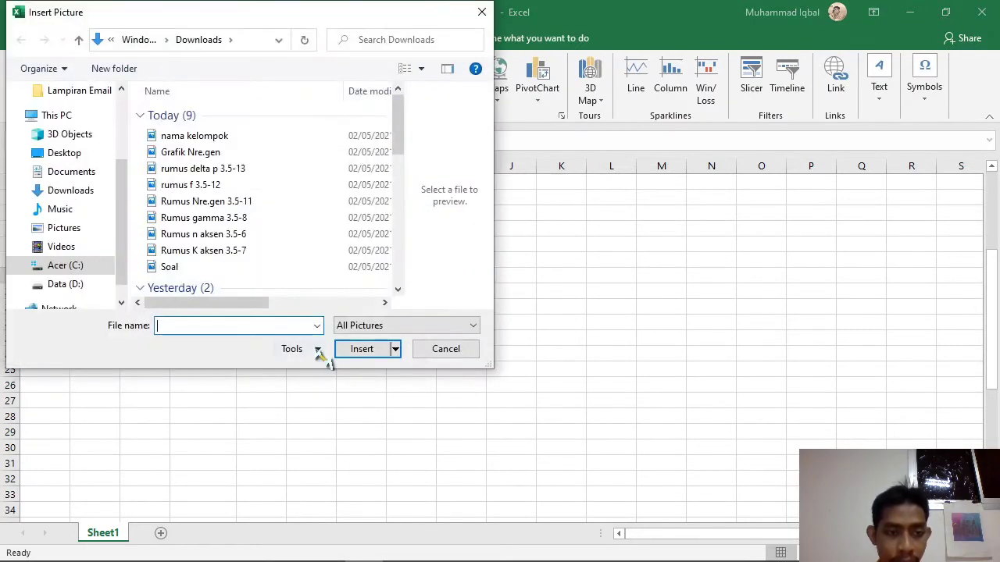
click(244, 203)
click(357, 364)
drag(357, 337, 138, 424)
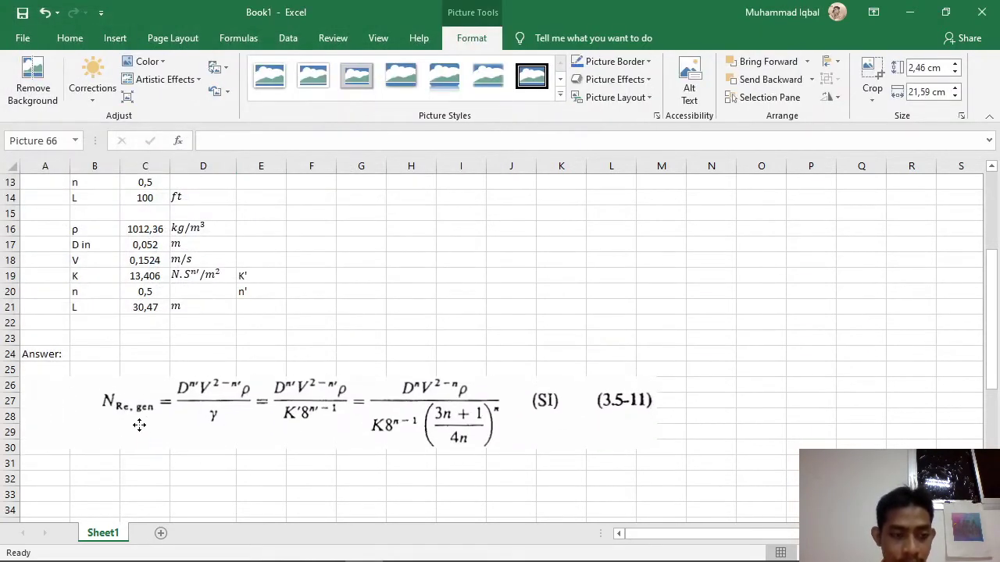
scroll(695, 314, down, 1)
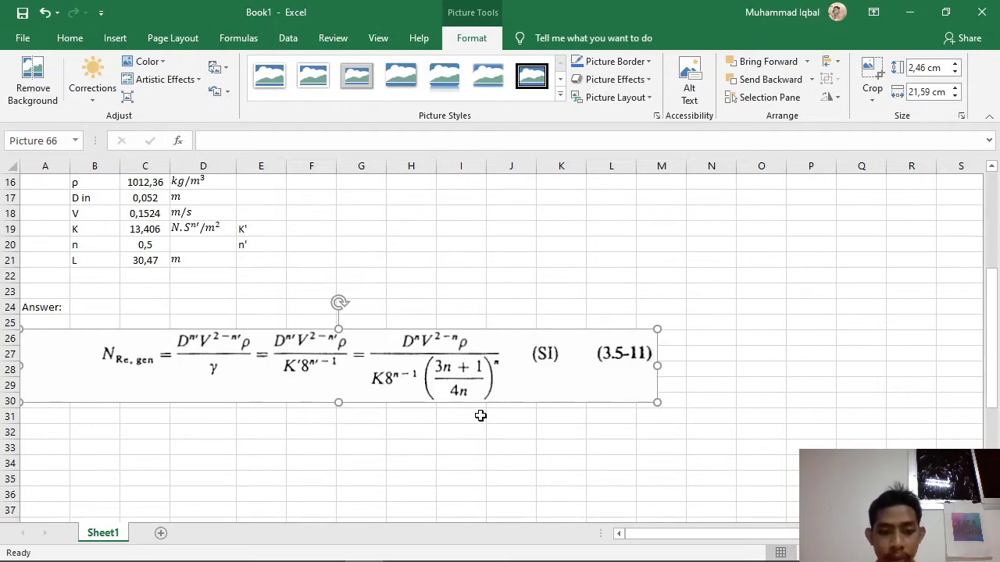
click(463, 432)
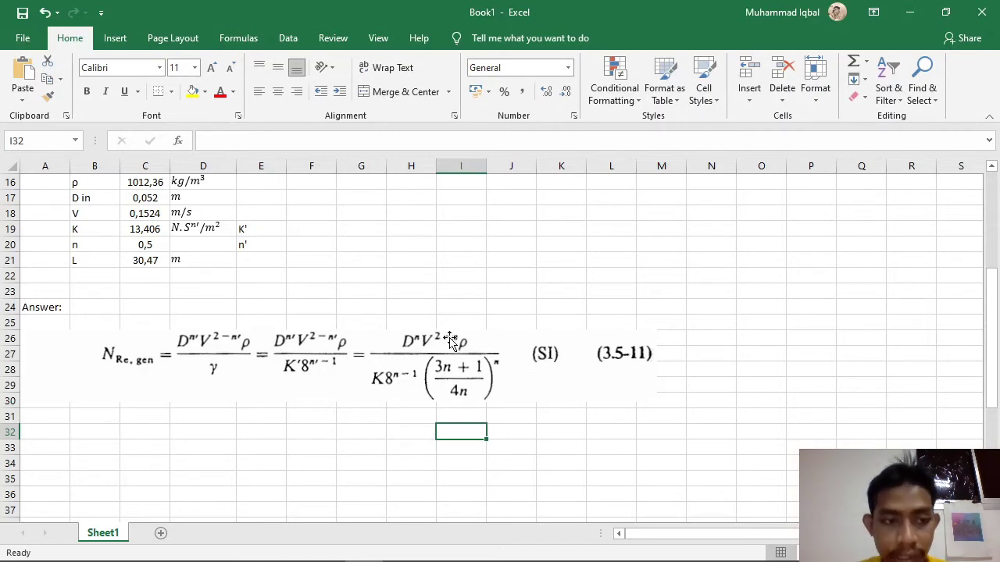
- Examine the K and n values in the worksheet alongside equations 3.5-6 to 3.5-8 in the textbook PDF in Edge
scroll(455, 325, up, 4)
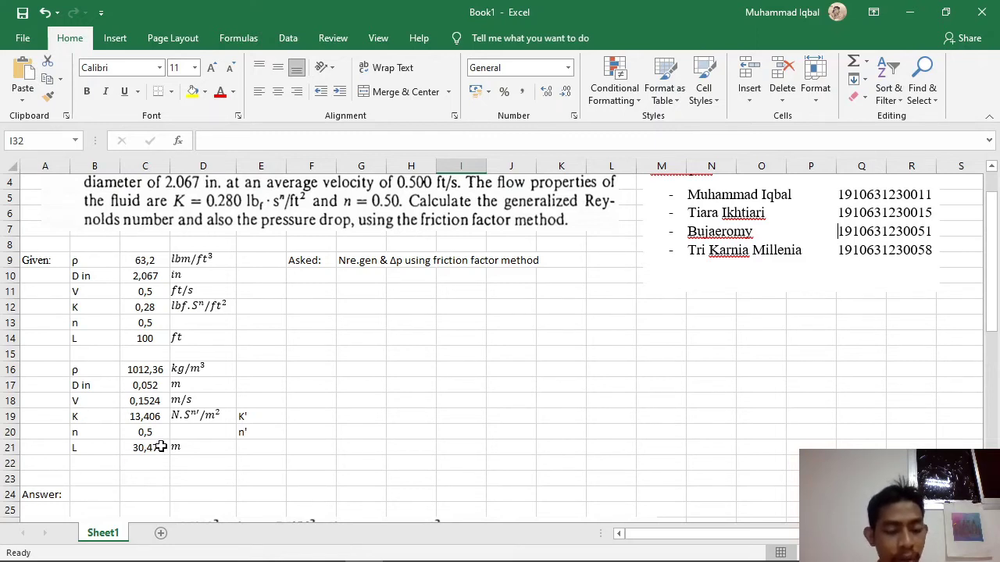
scroll(132, 459, down, 2)
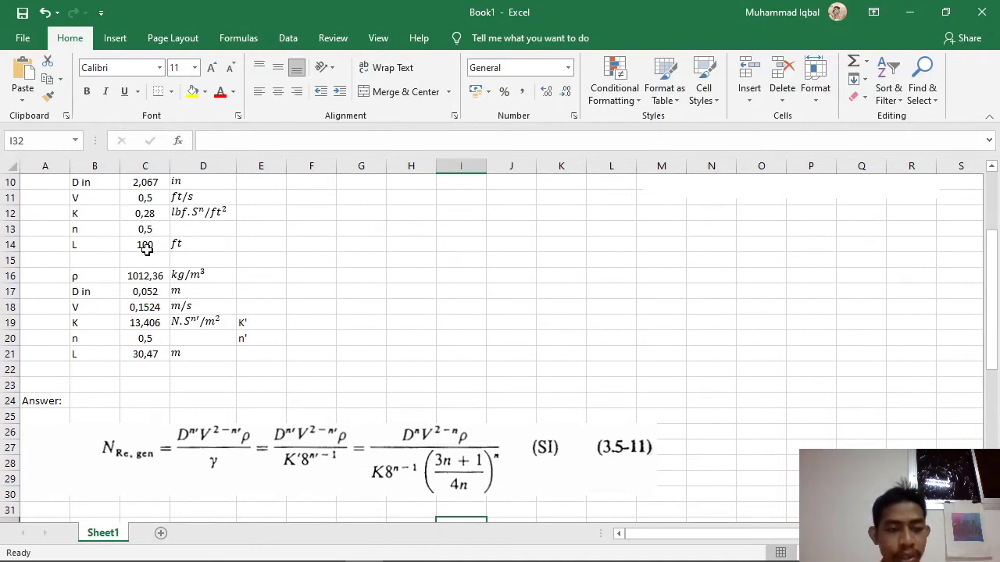
scroll(500, 368, down, 2)
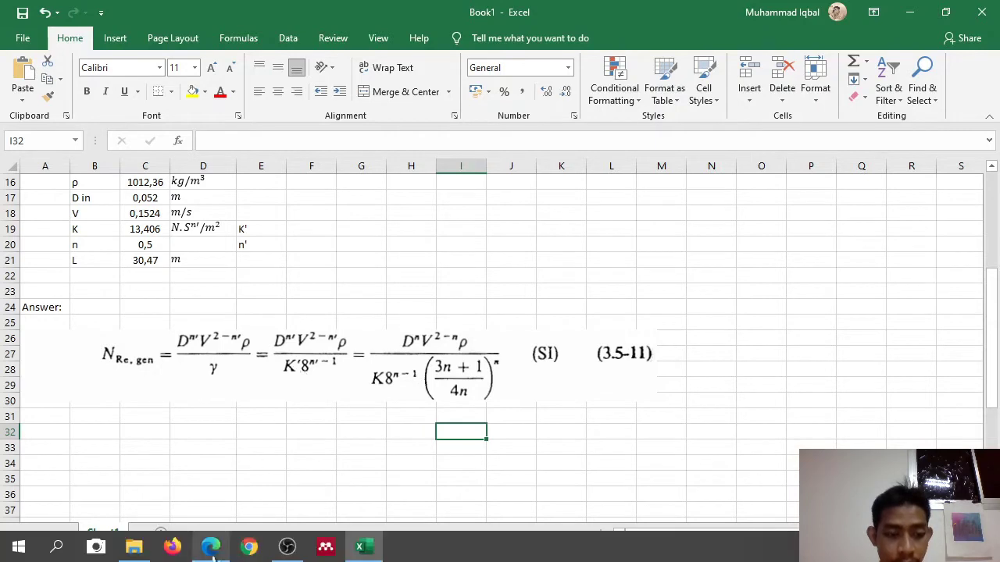
click(238, 551)
scroll(440, 344, up, 12)
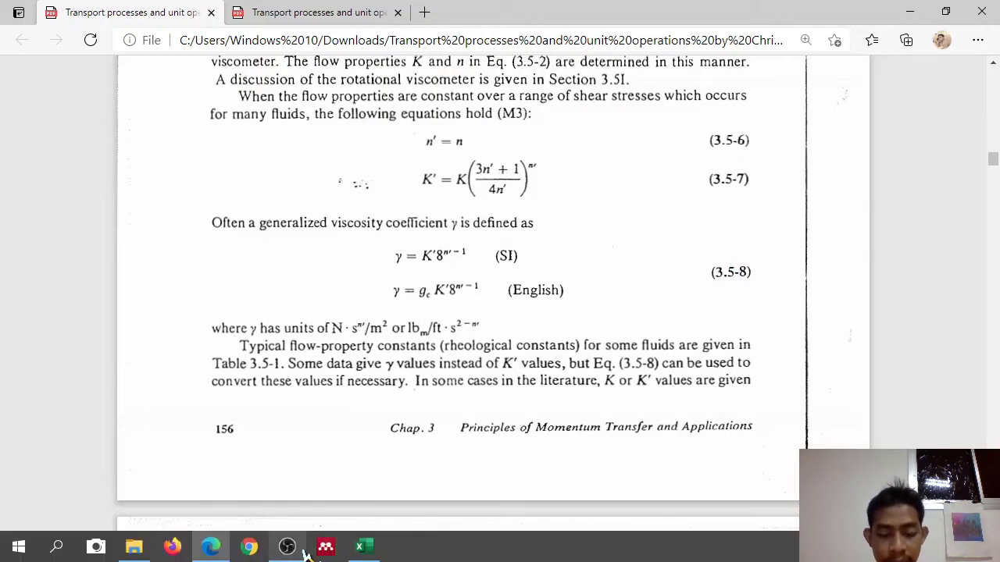
click(363, 547)
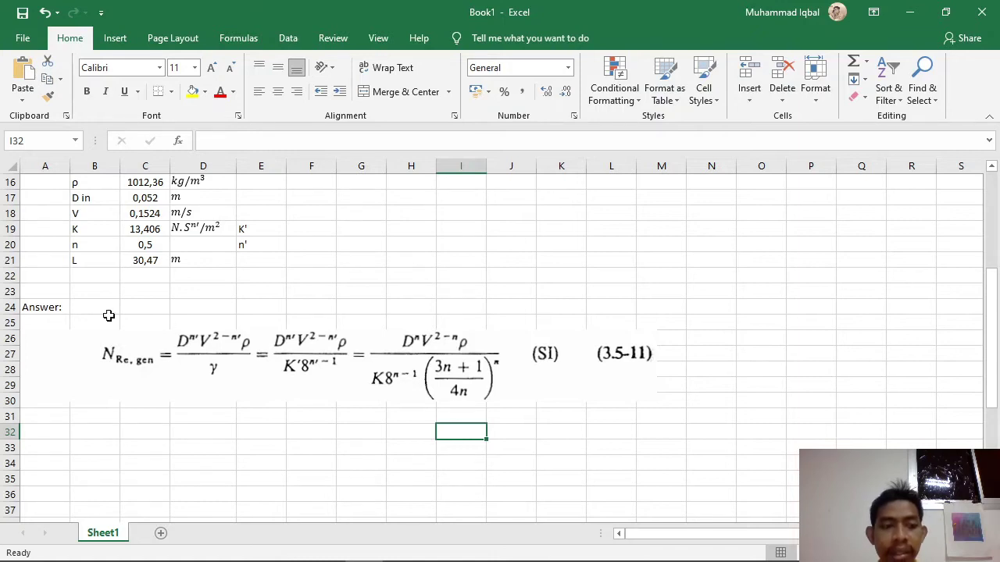
scroll(156, 317, up, 1)
click(147, 276)
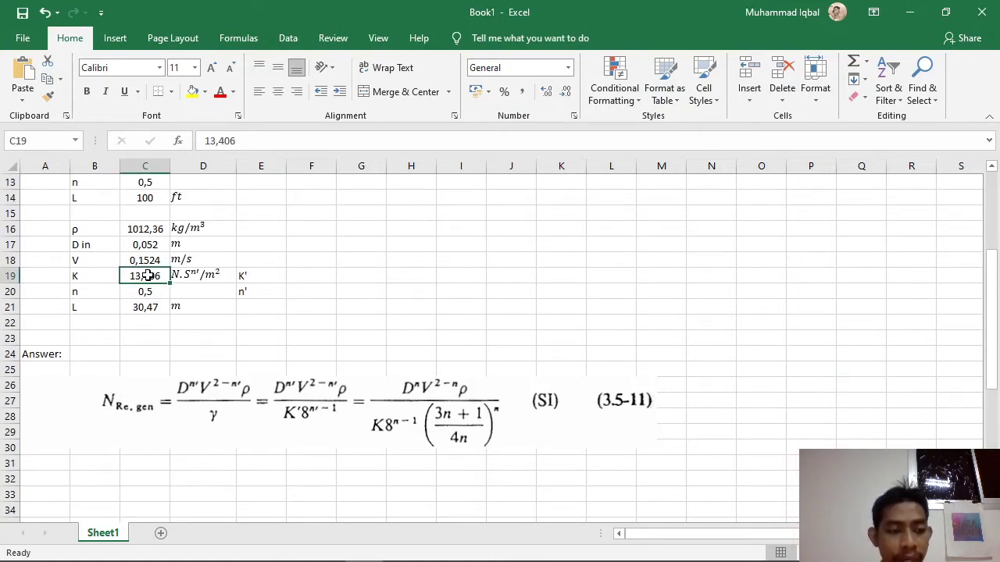
click(145, 291)
mouse_move(282, 541)
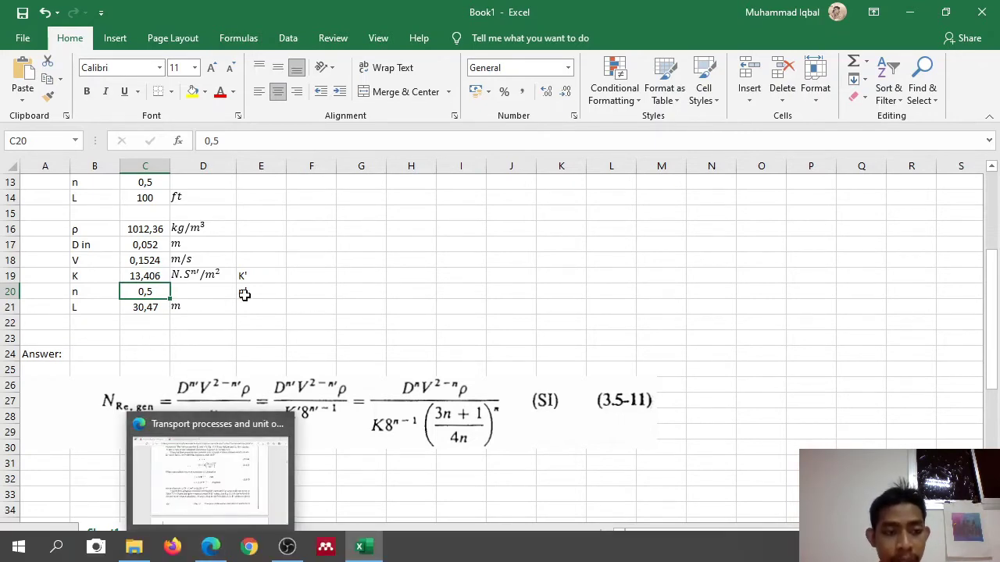
click(210, 547)
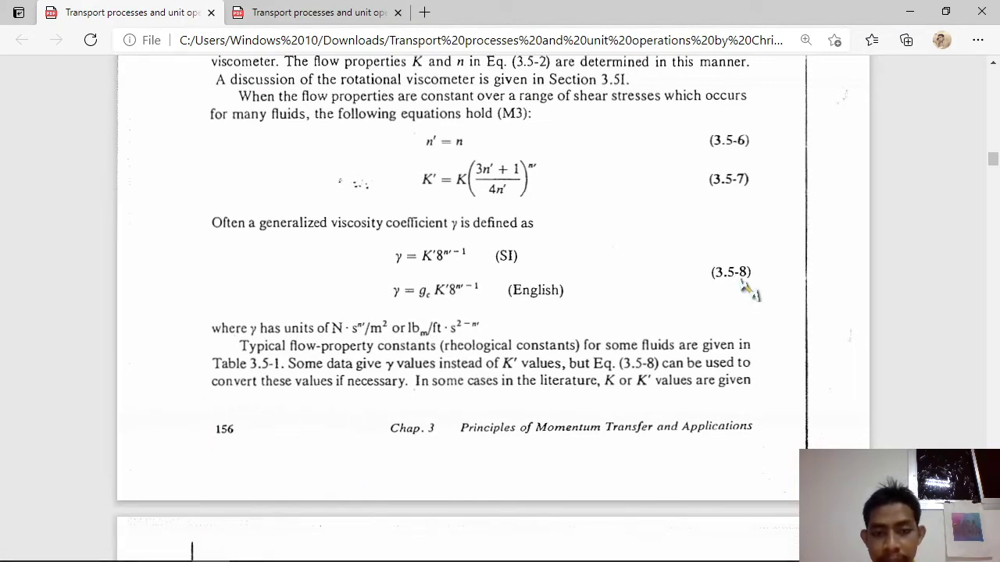
scroll(711, 166, up, 1)
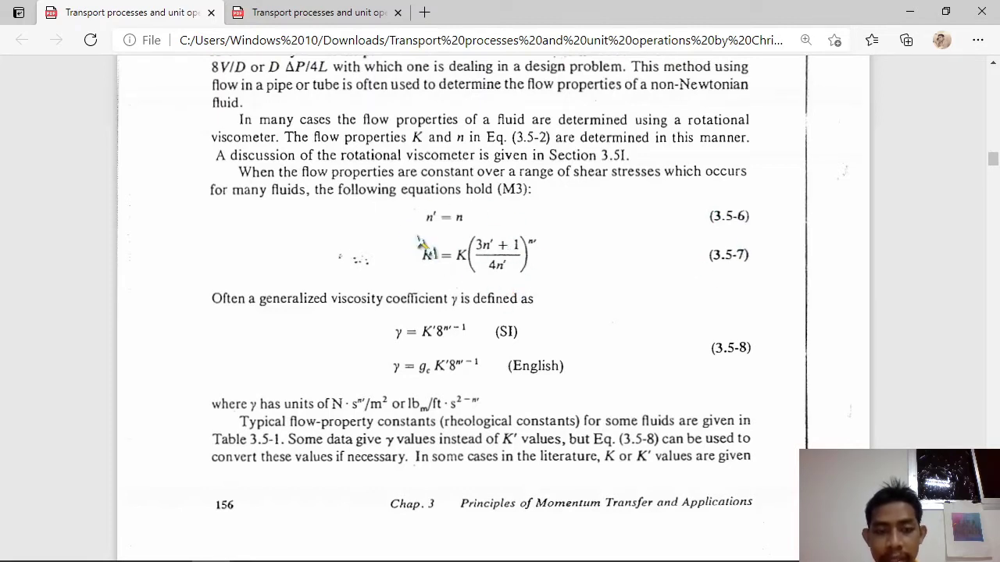
- Switch to Excel and enter 0,5 as the n' value in cell F20
click(360, 546)
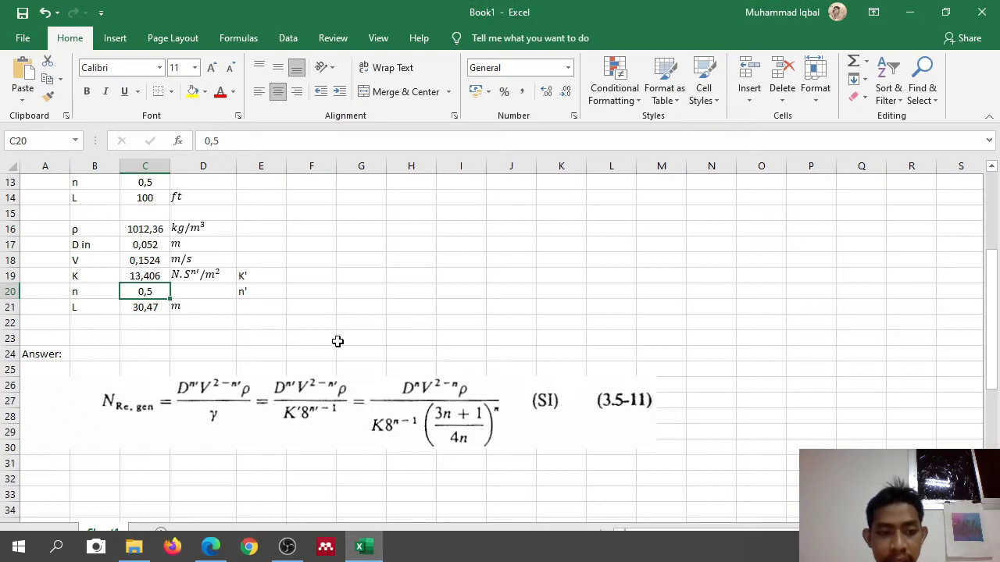
click(314, 293)
text(0,5)
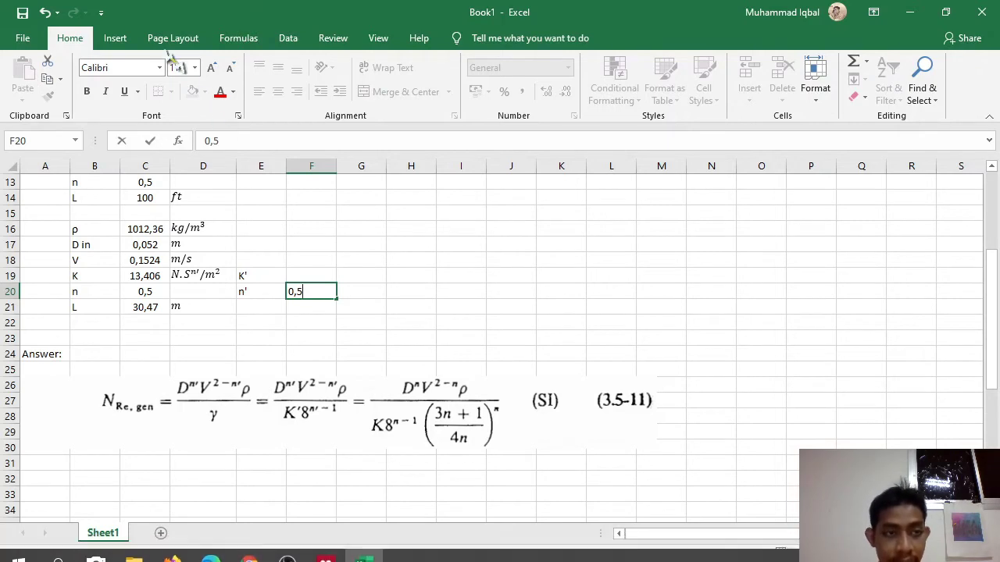
click(115, 39)
click(188, 82)
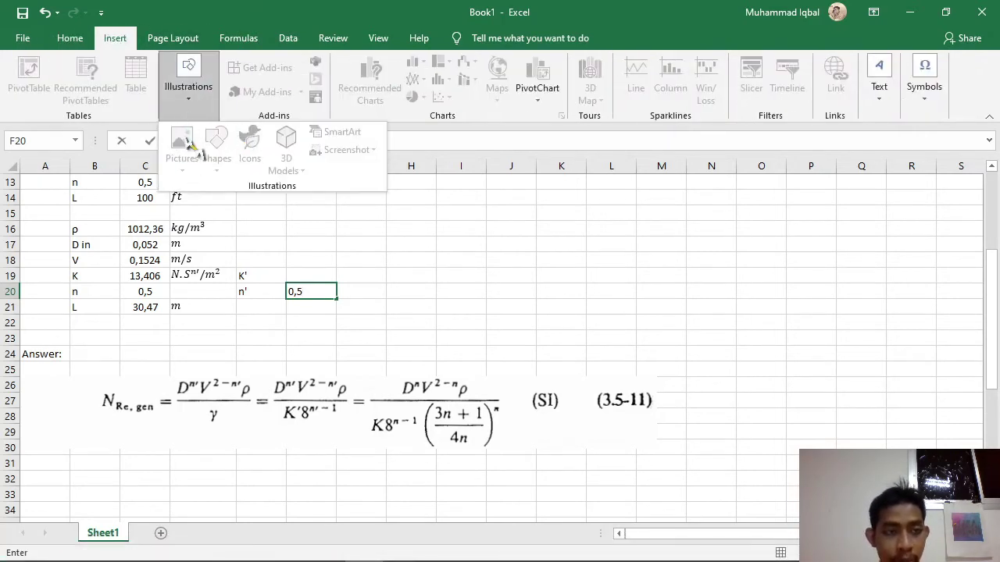
click(349, 279)
click(348, 279)
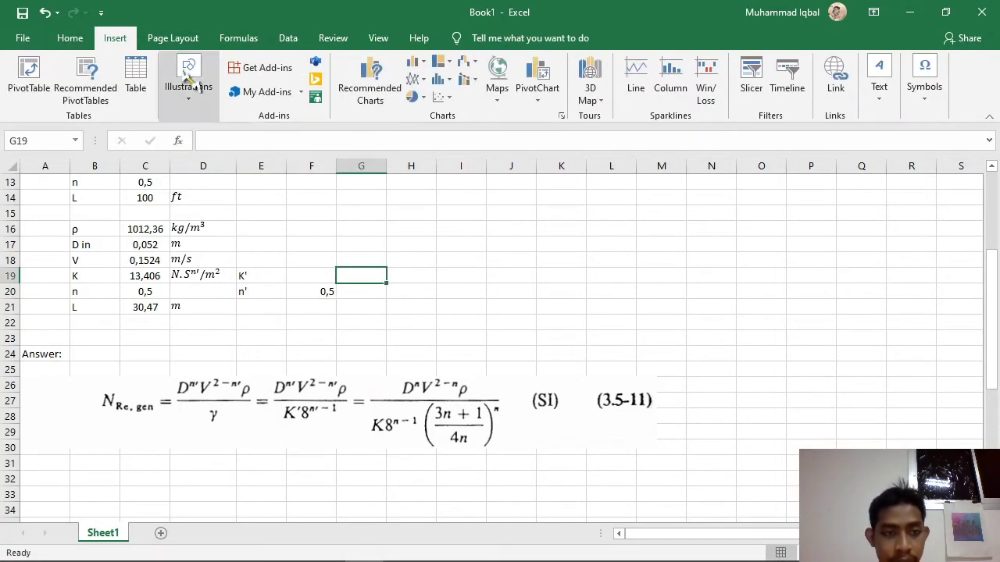
- Insert the picture "Rumus K aksen 3.5-7" from Downloads at cell G19, beside the K' row
click(188, 84)
click(181, 152)
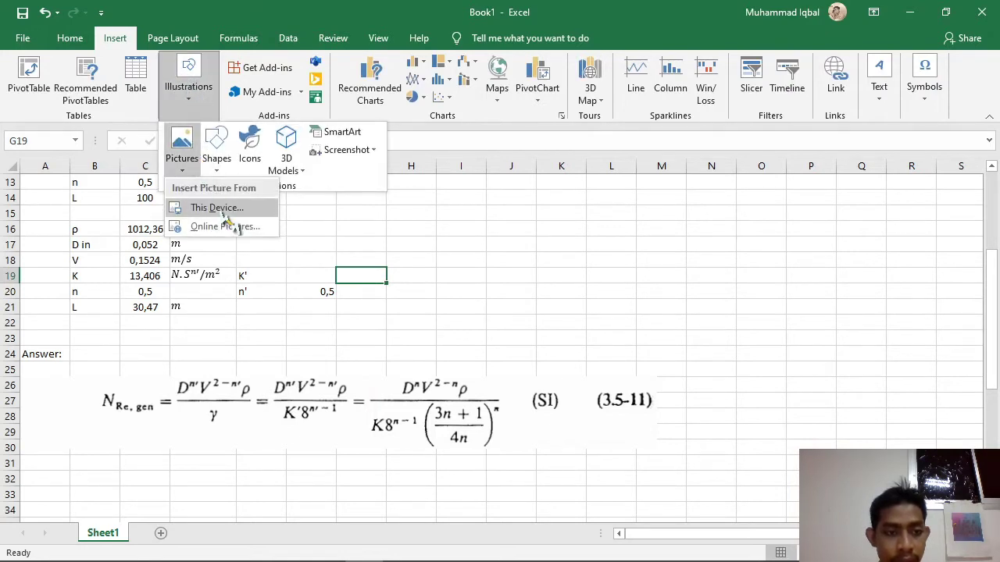
click(223, 207)
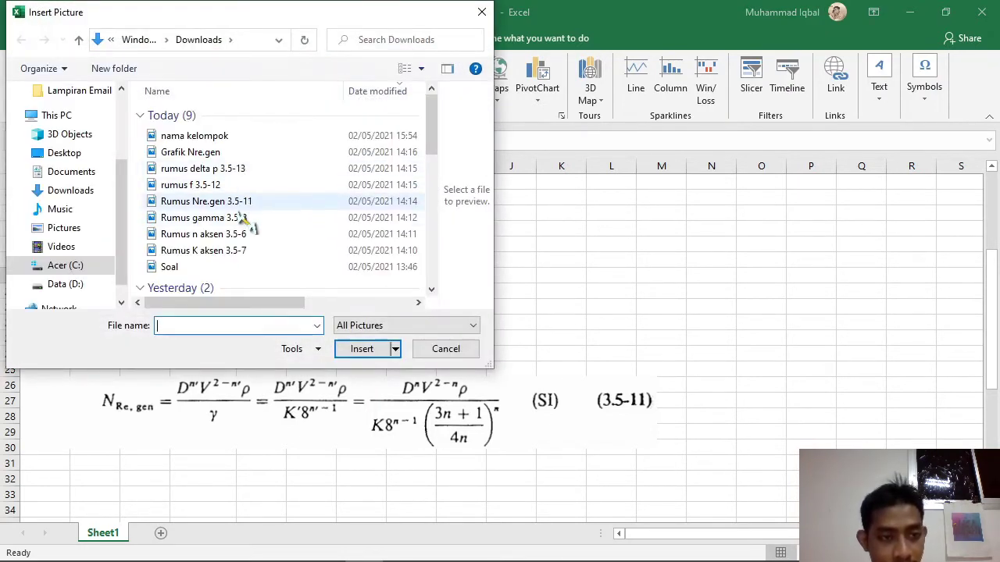
click(243, 250)
click(361, 349)
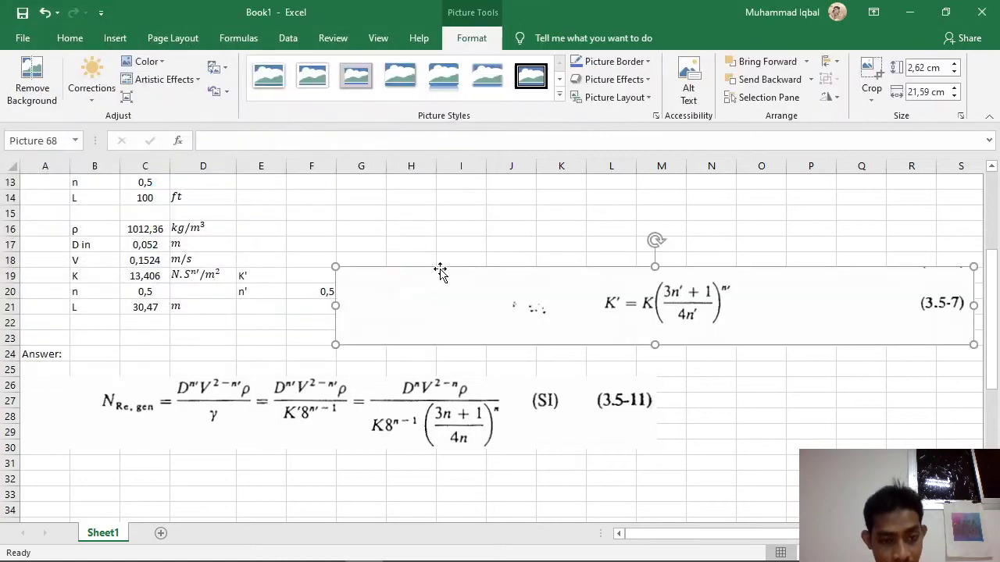
- Narrow the equation 3.5-7 picture to 17,46 cm wide and move it to start at column H, row 16
drag(338, 307, 458, 305)
drag(545, 317, 662, 253)
- Calculate K' in cell F19 with the formula =C19*((3*F20+1)/(4*F20))^F20
click(331, 276)
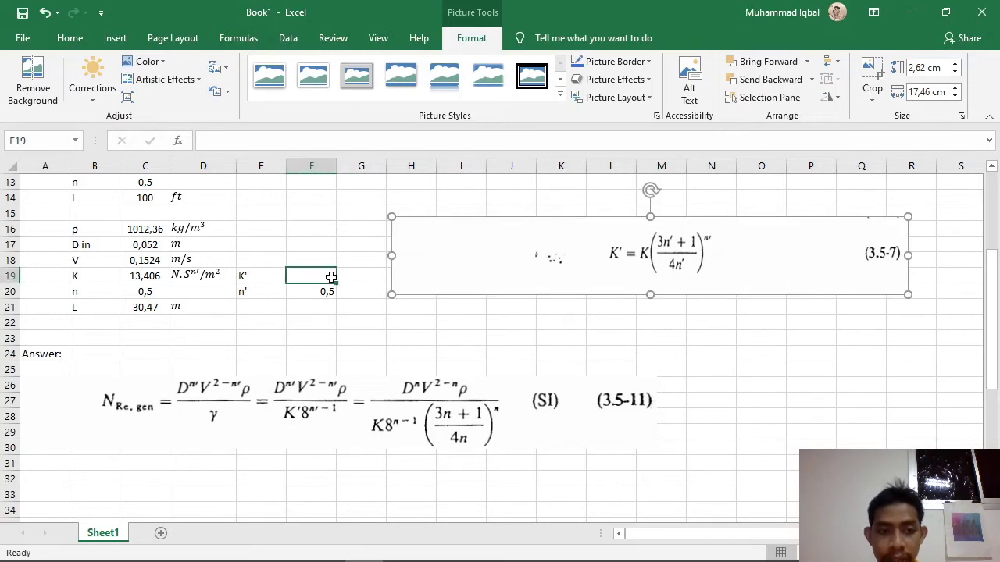
text(=)
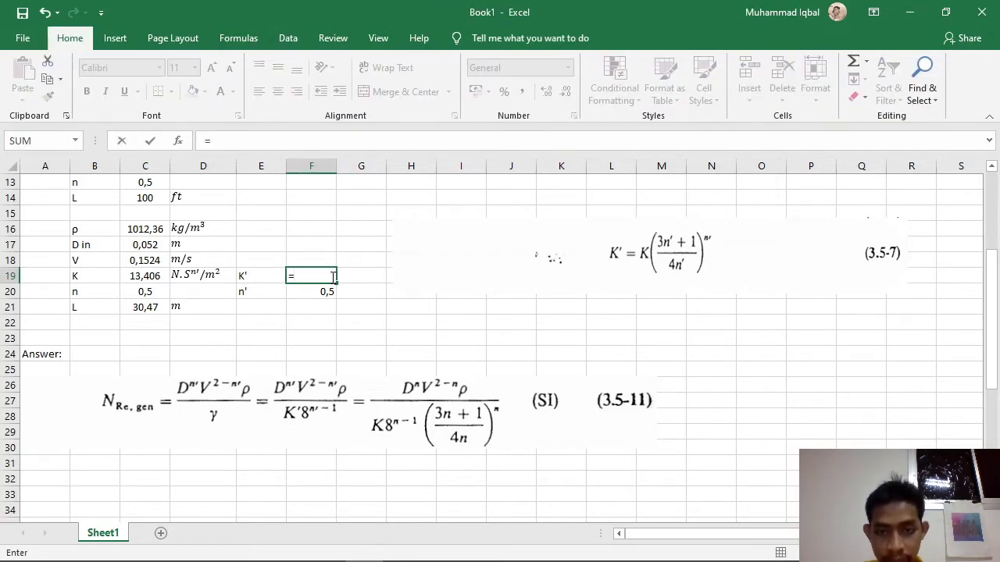
click(148, 276)
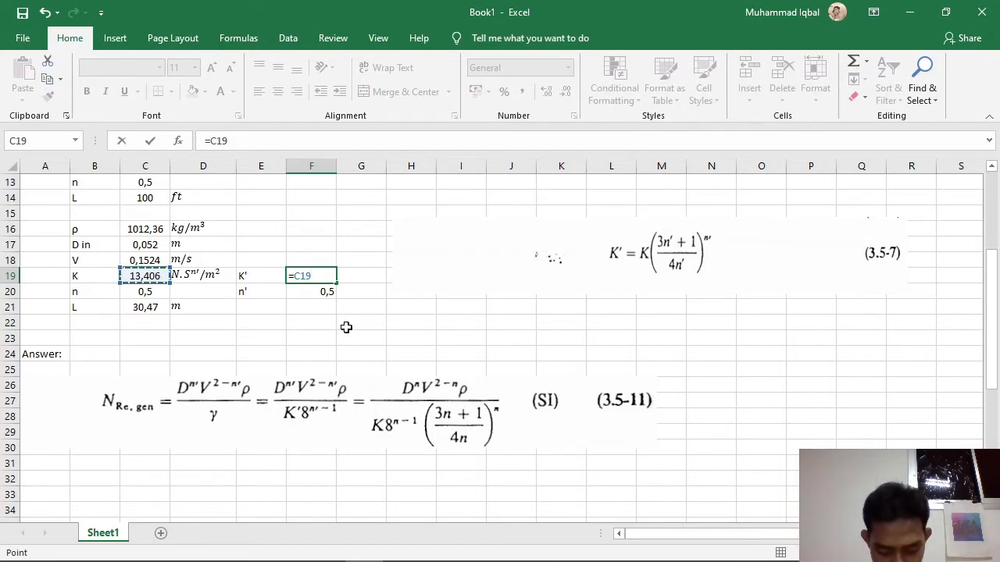
text(*()
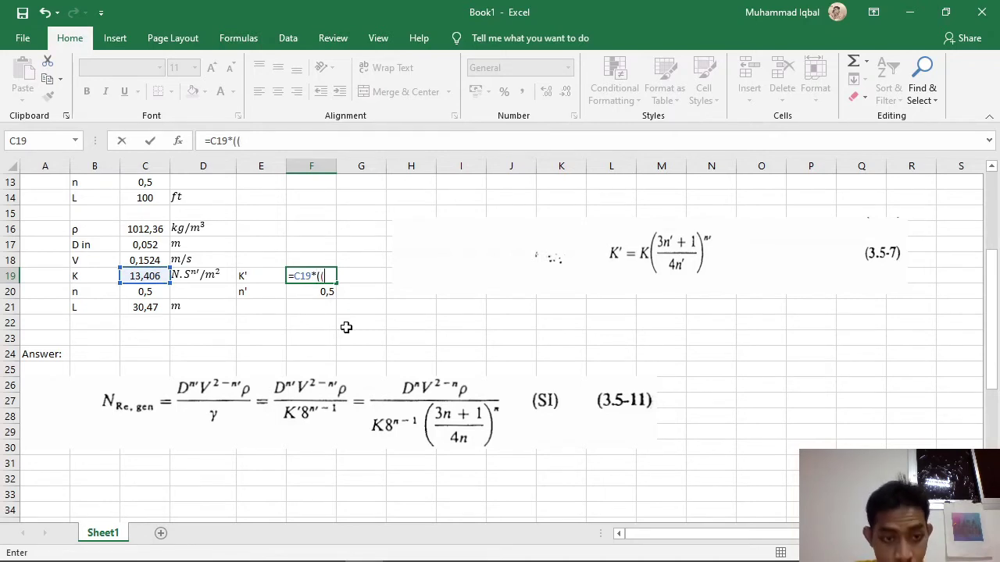
text(()
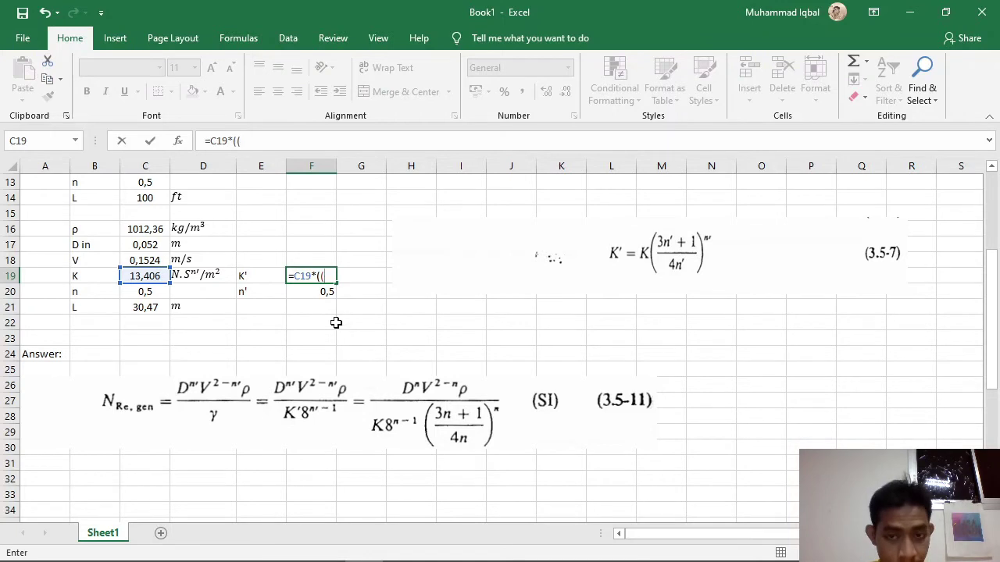
text(3*)
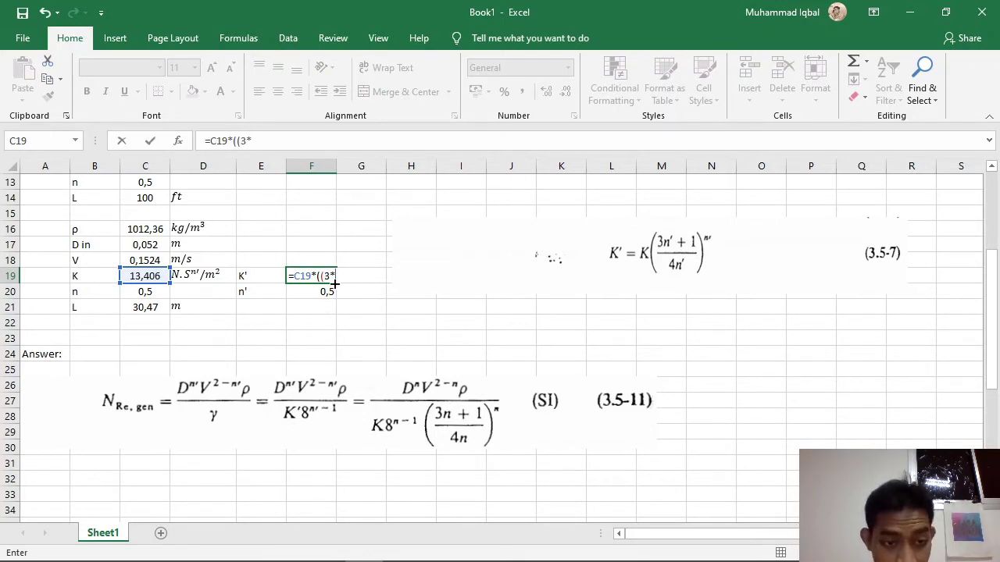
click(320, 291)
text(+1)
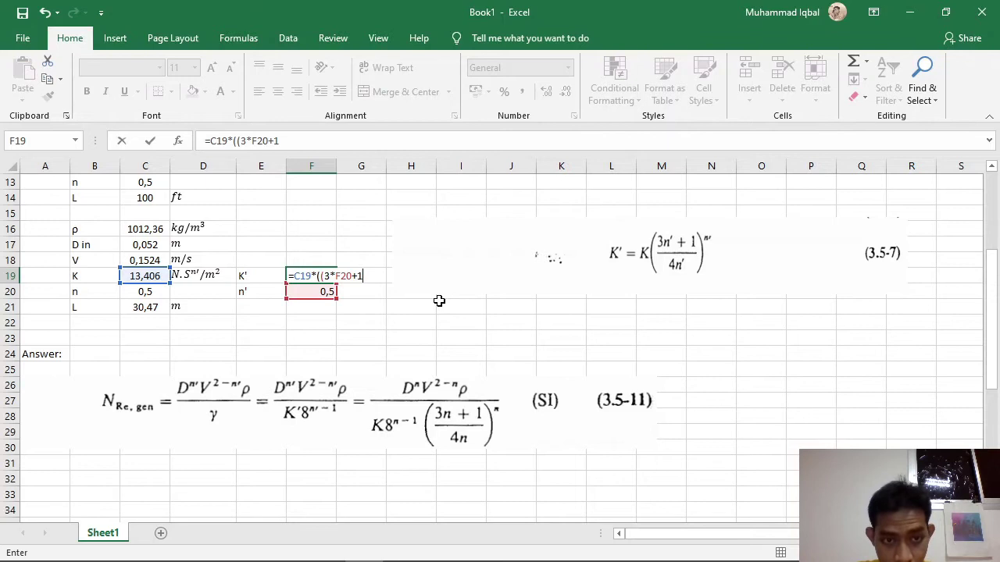
text()/()
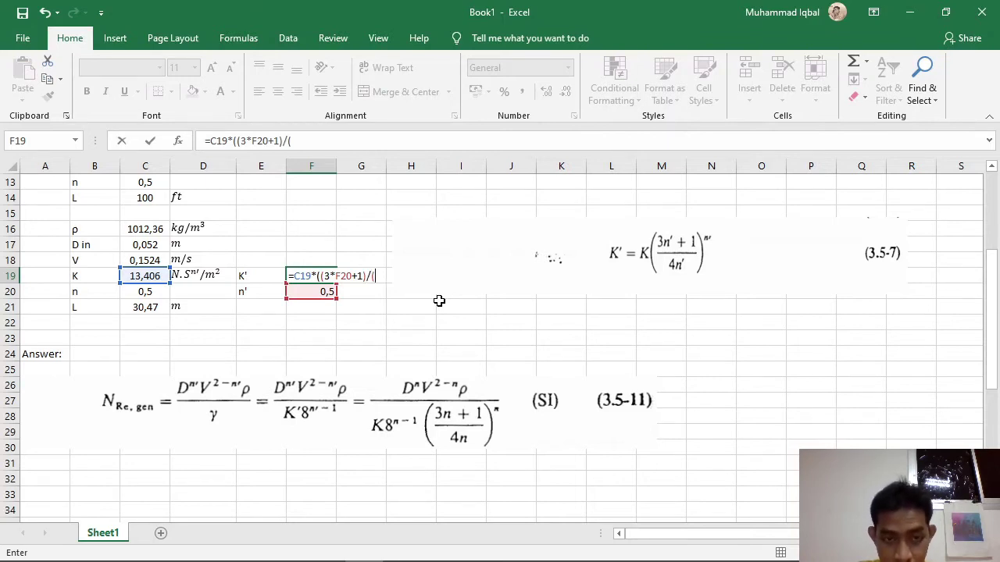
text(4*)
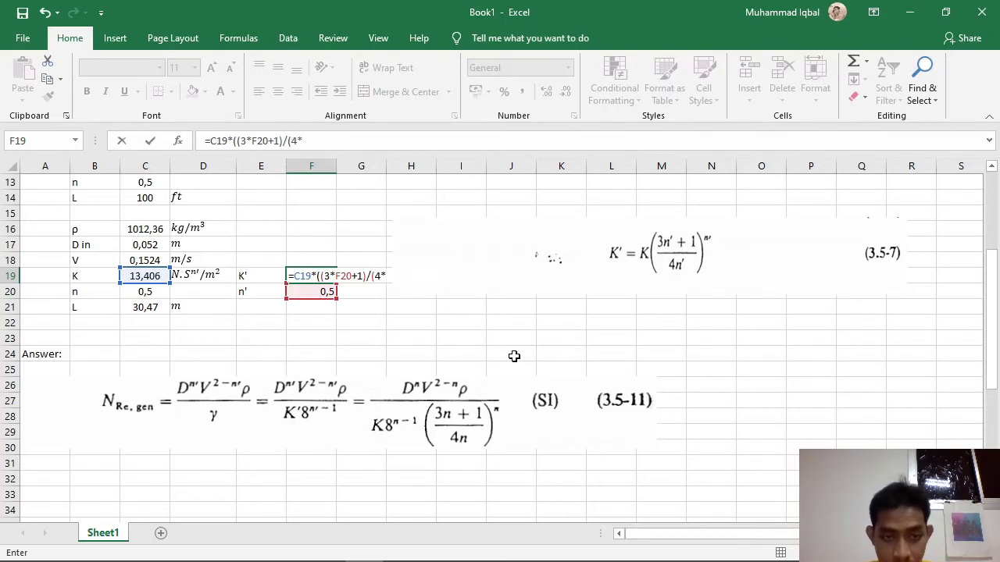
click(319, 290)
text())
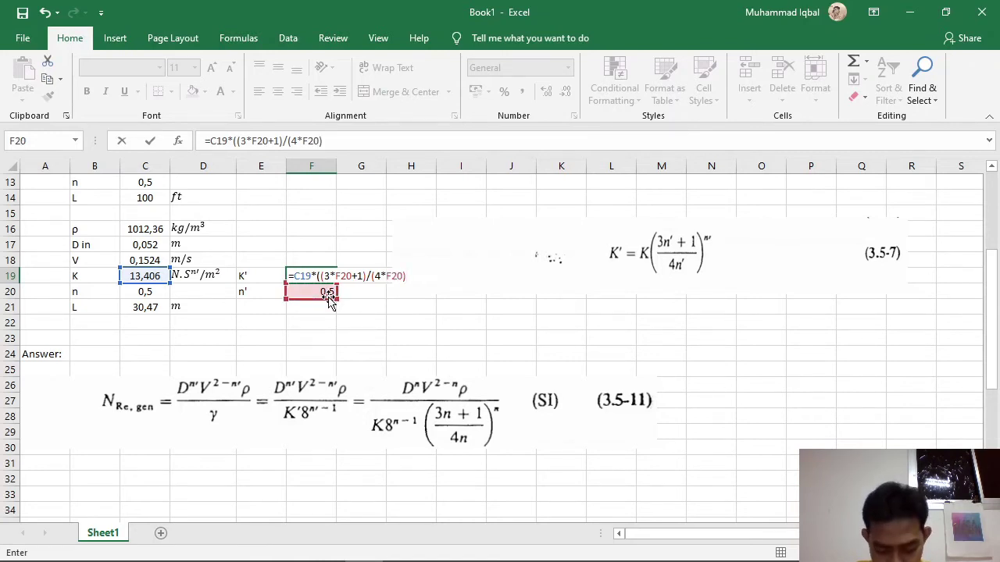
text())
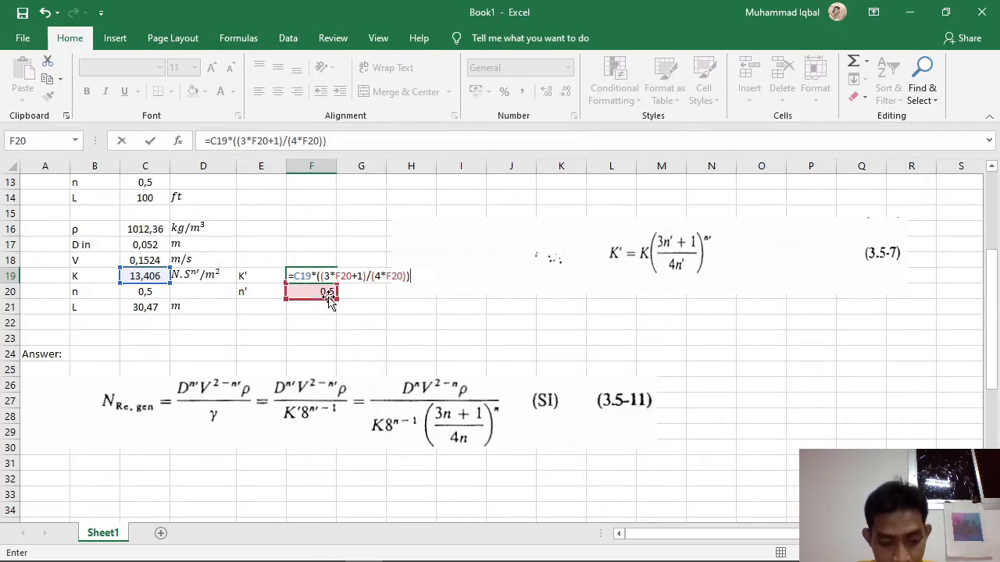
text(^)
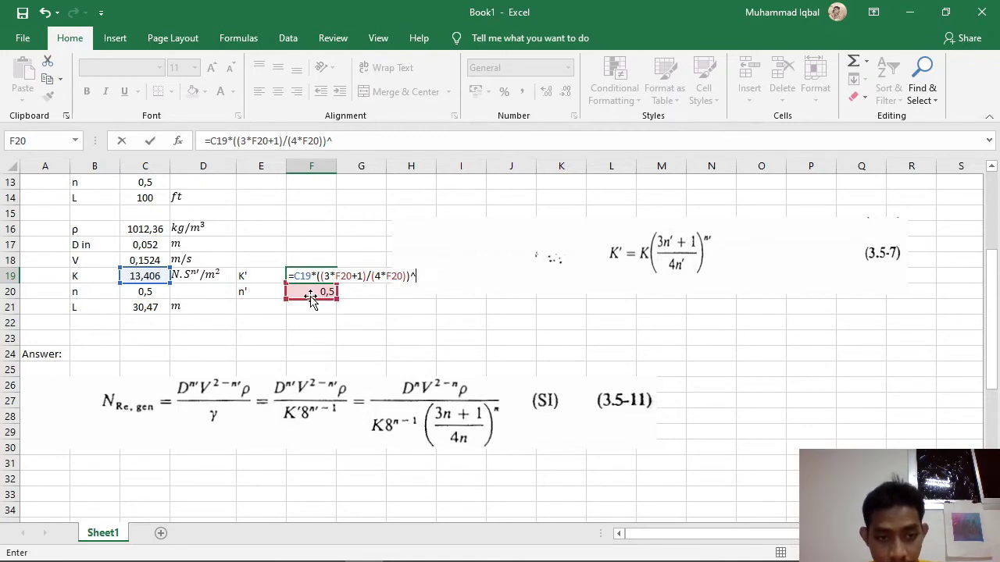
click(320, 291)
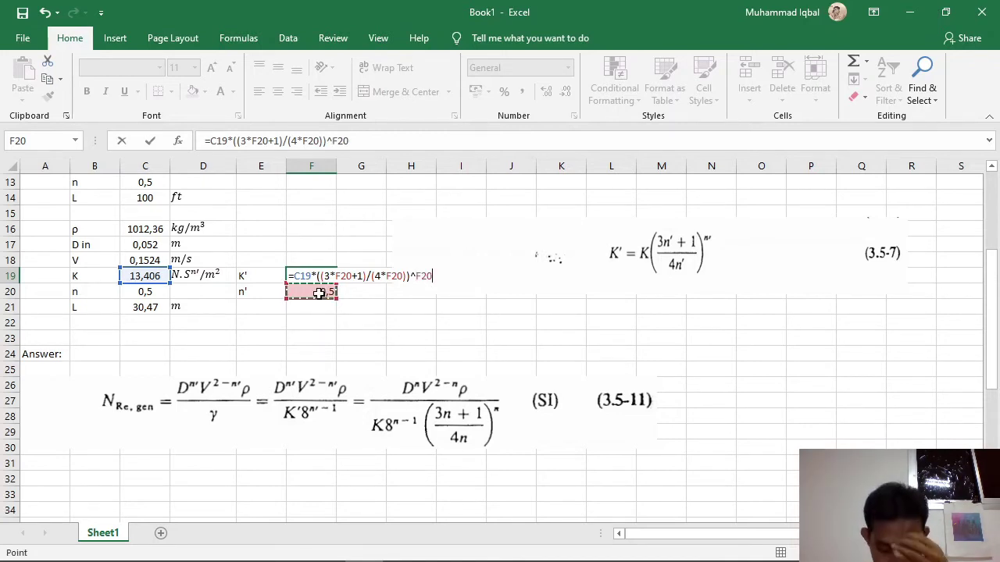
key(Return)
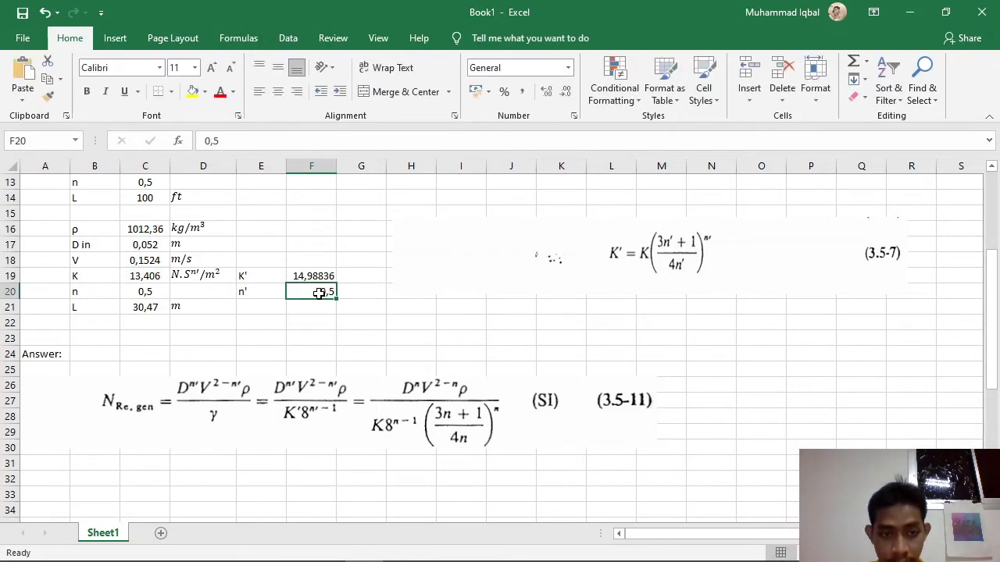
click(323, 275)
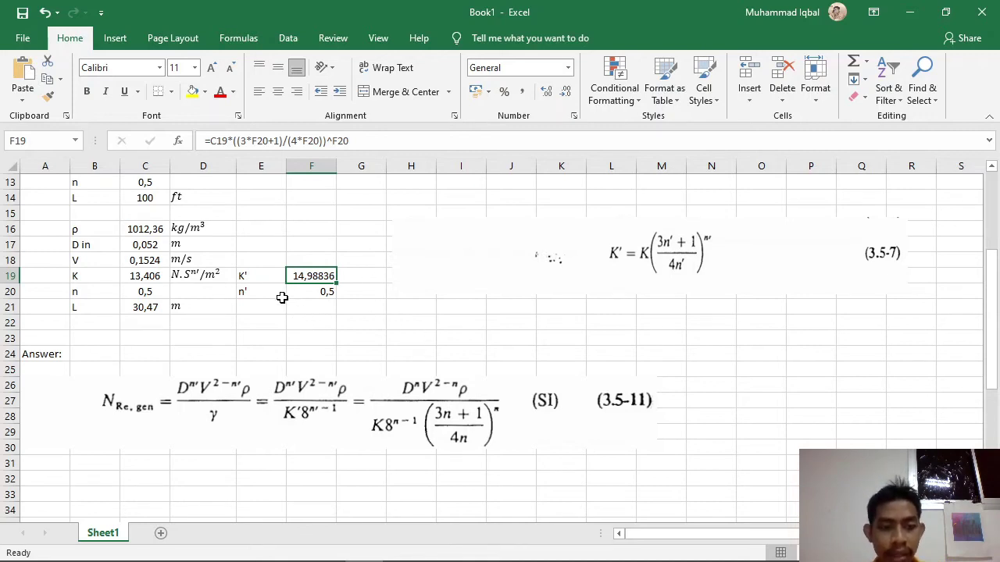
- Add the label "Nre.gen=" in cell B32, below the equation 3.5-11 picture
scroll(289, 320, down, 2)
scroll(295, 325, down, 2)
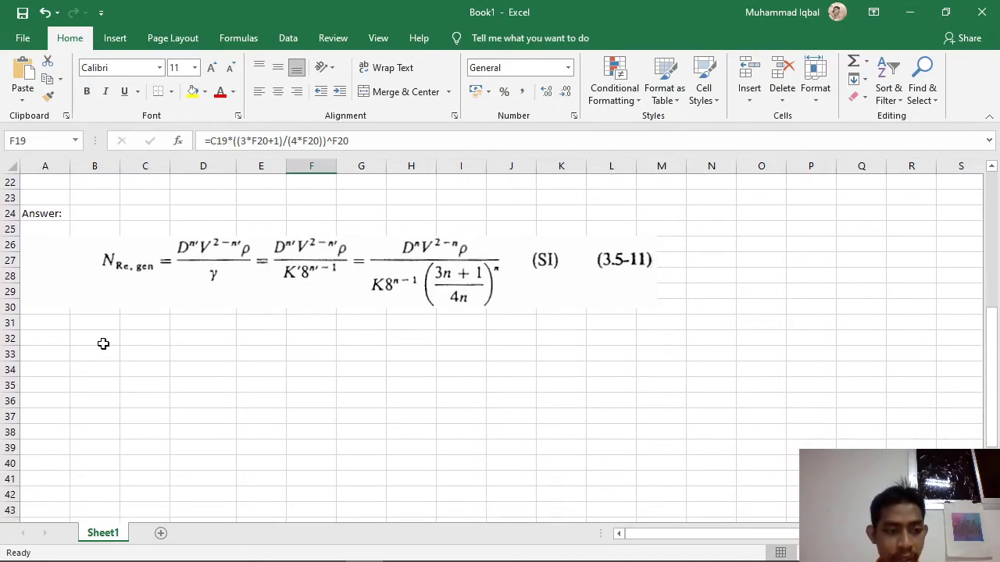
click(101, 342)
text(N)
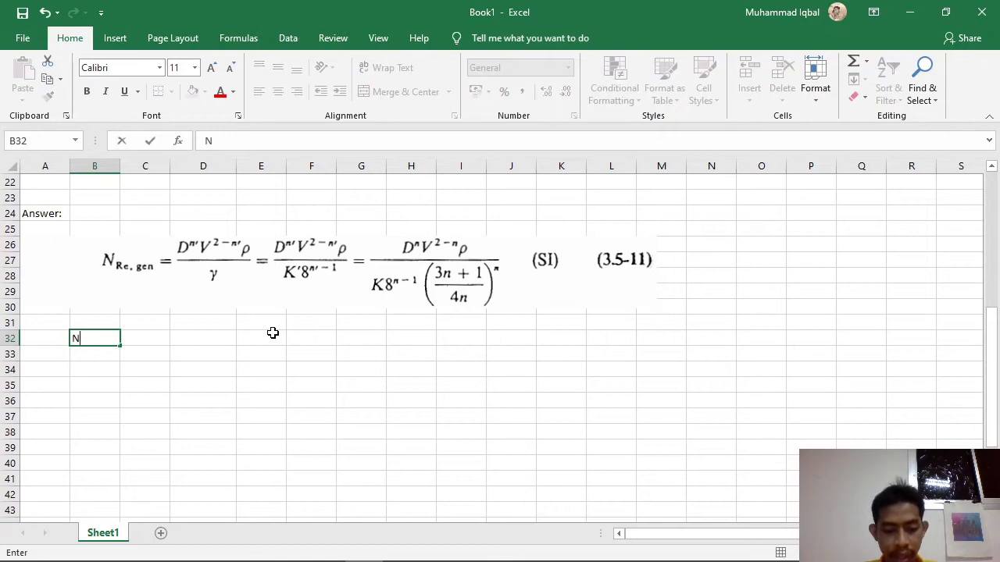
text(re.gen=)
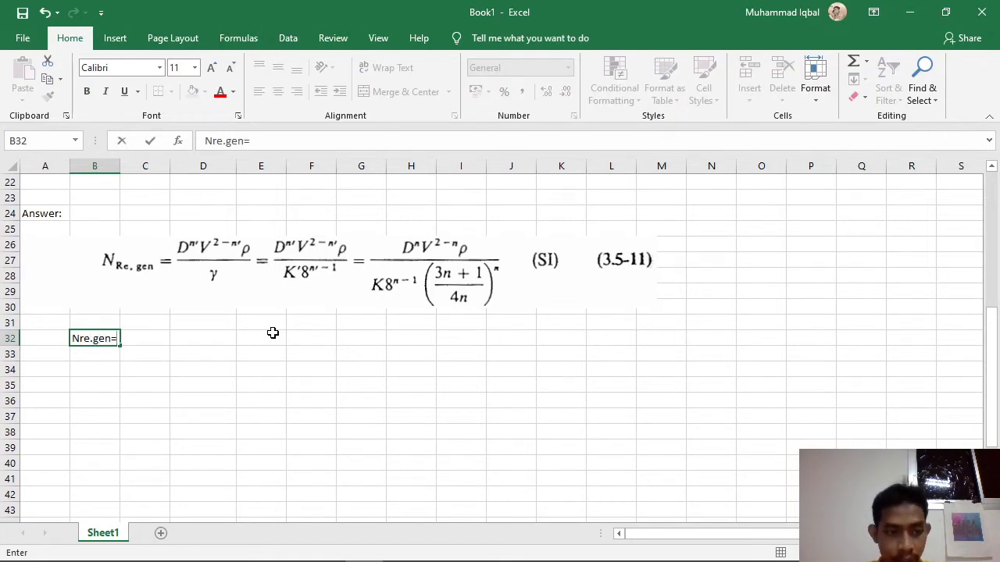
- Begin the generalized Reynolds number formula in cell C32 with the diameter raised to n', =C17^F20
click(155, 340)
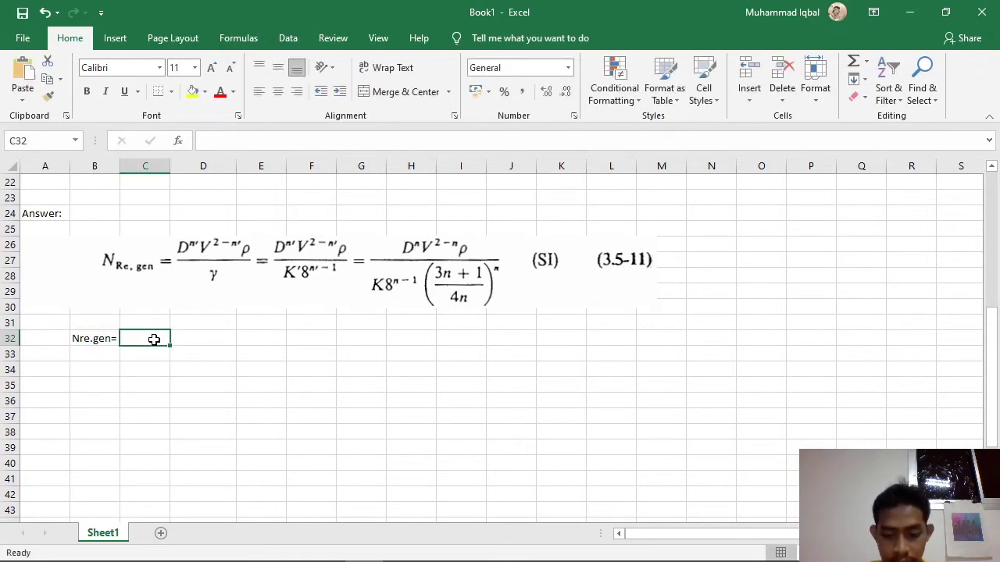
text(=)
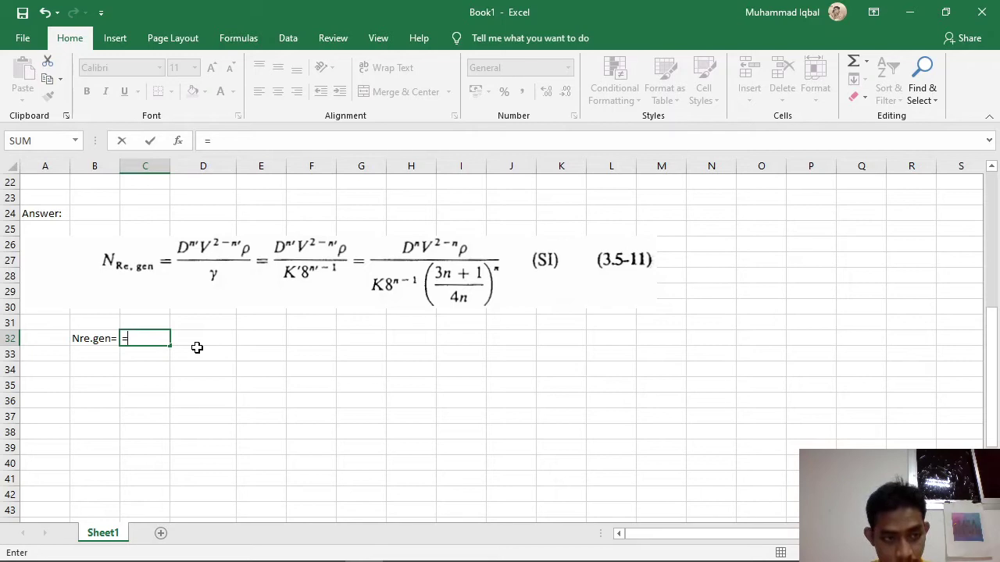
scroll(205, 250, up, 3)
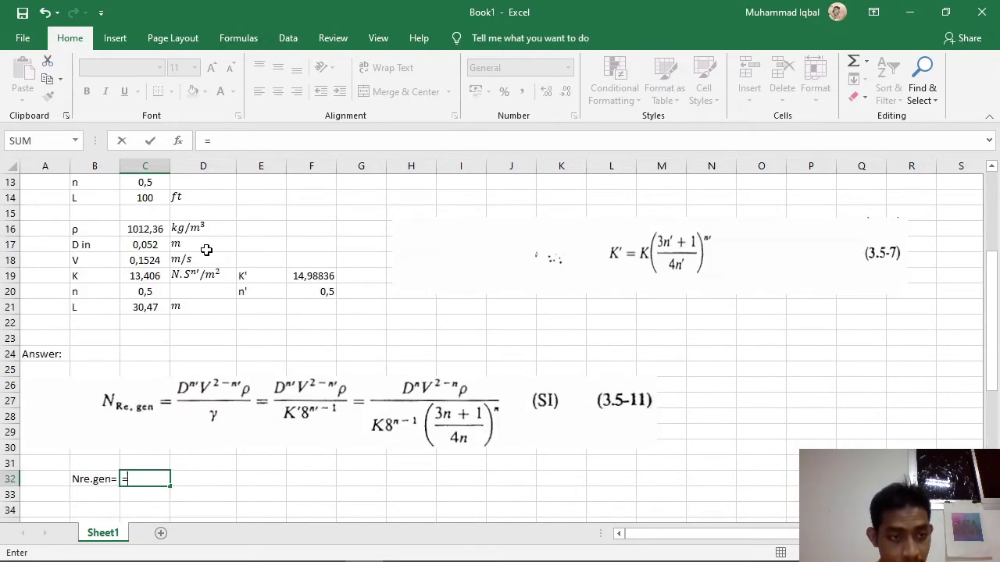
click(156, 248)
scroll(219, 273, down, 1)
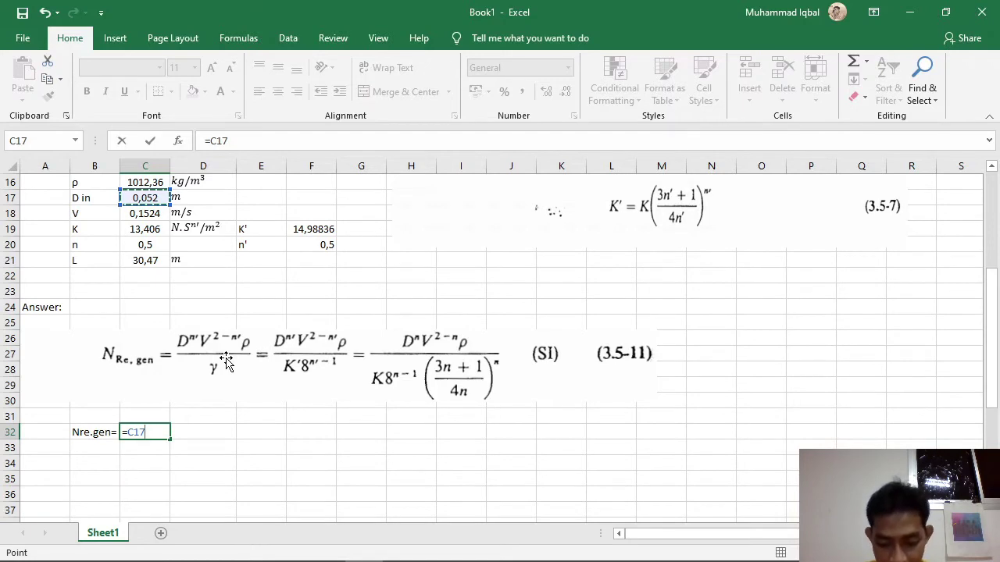
text(^)
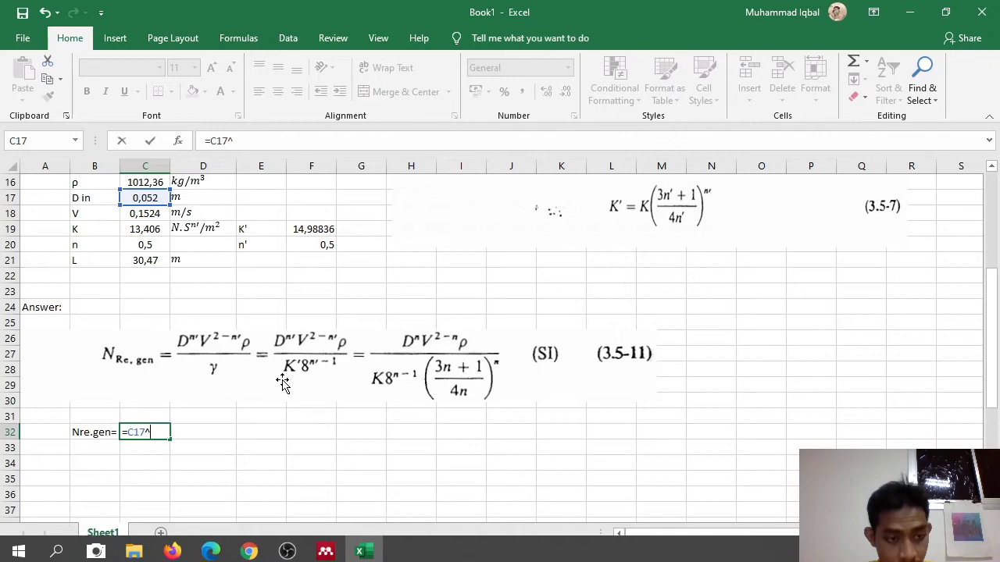
scroll(297, 367, up, 1)
scroll(313, 351, up, 1)
click(326, 338)
scroll(297, 391, down, 2)
- Add the parentheses around the diameter term and multiply by the velocity, making C32's formula =((C17)^F20*C18)
click(127, 433)
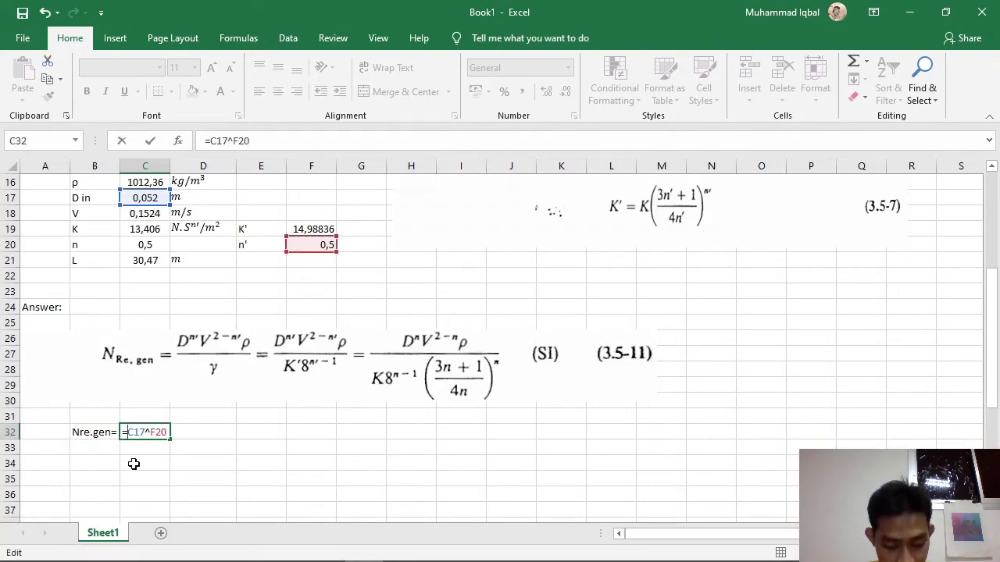
text((()
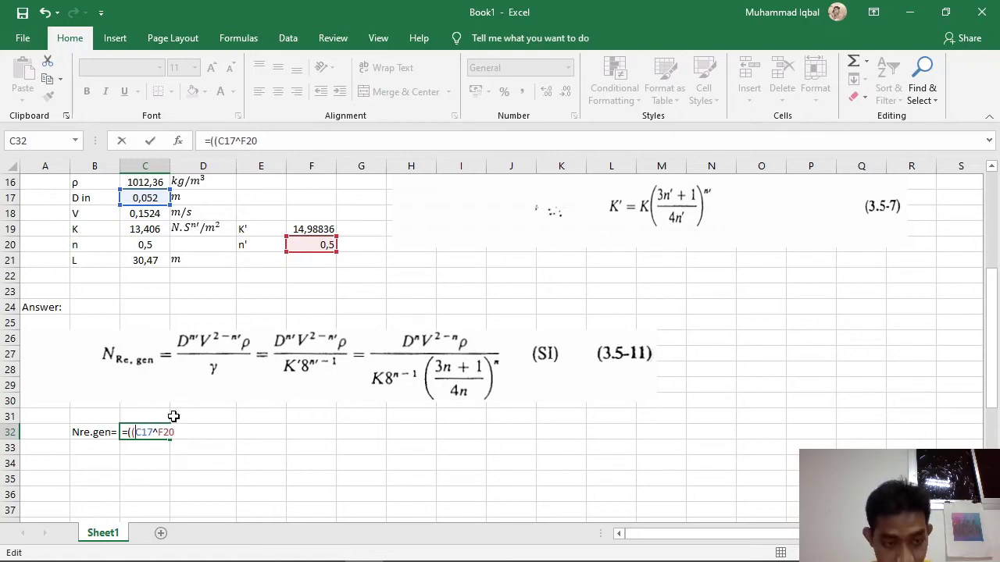
click(153, 436)
text()^F20)
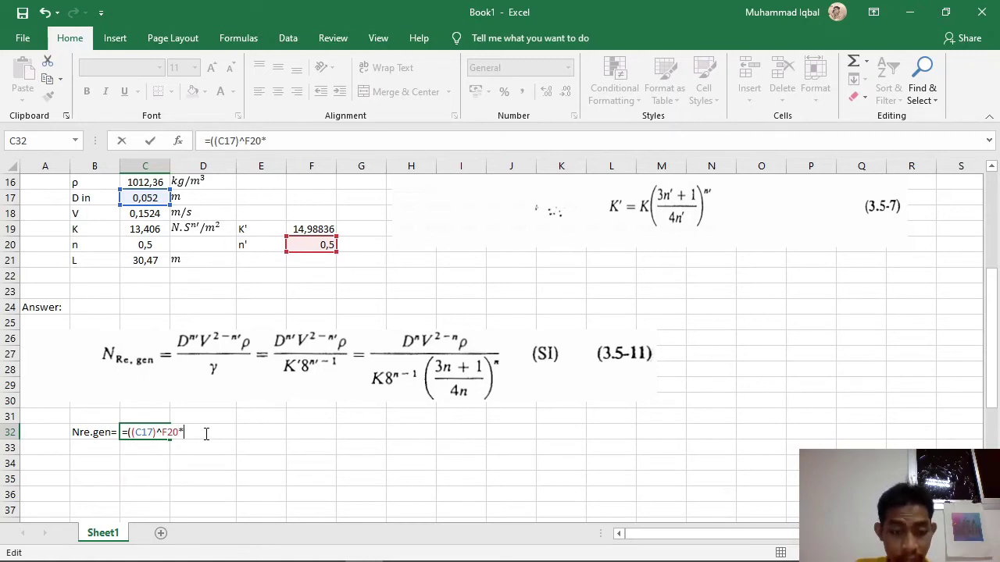
text(*)
click(149, 215)
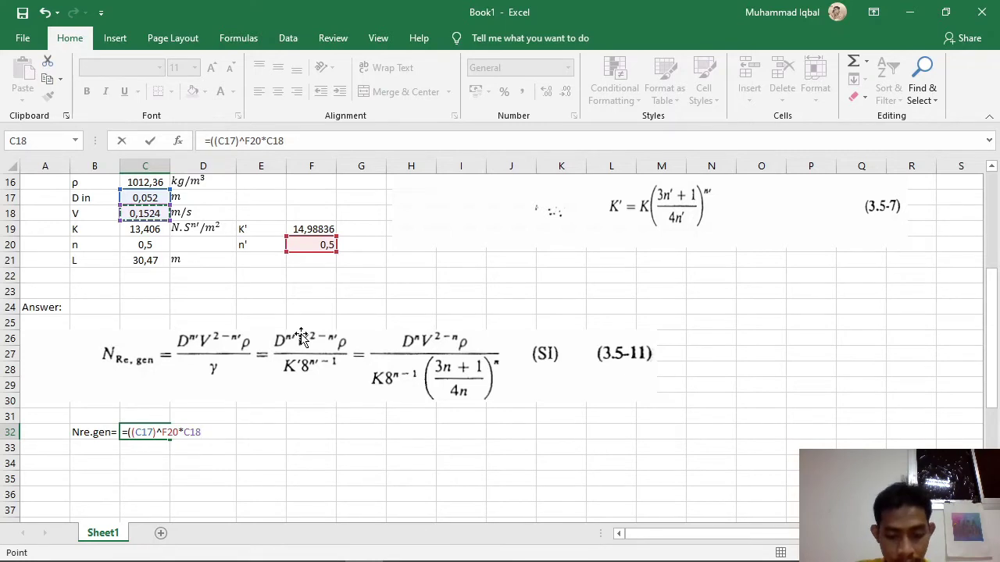
text())
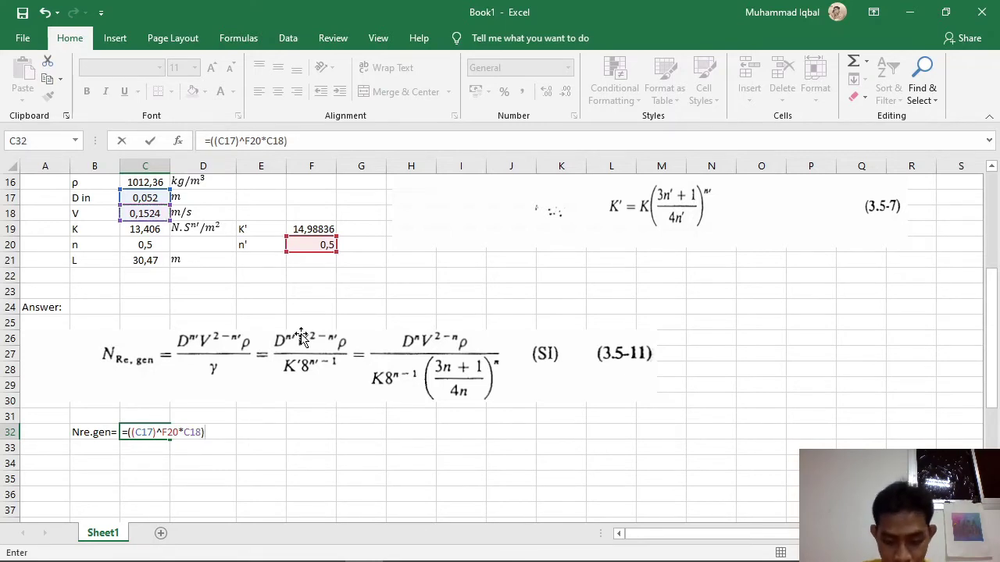
key(Left)
key(Left)
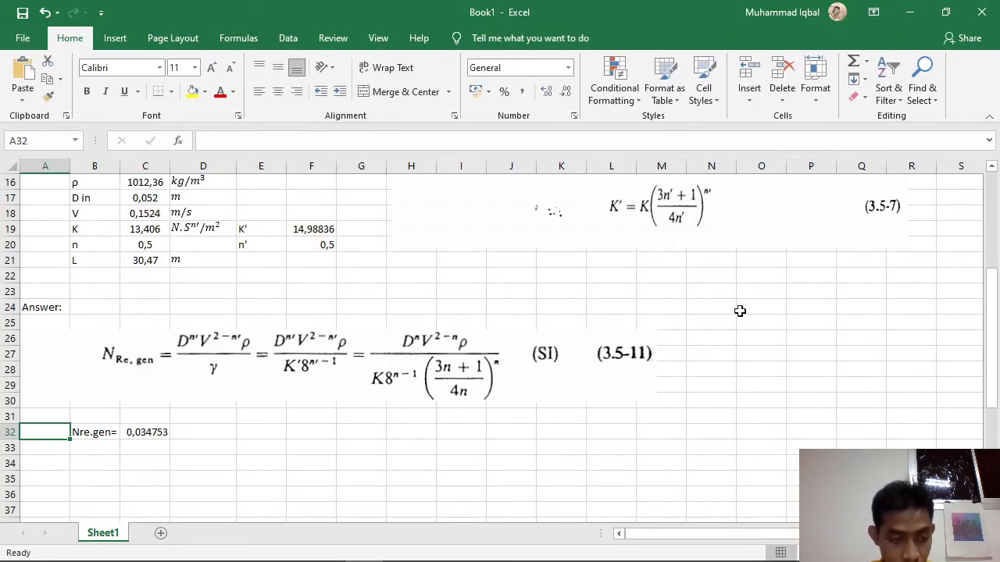
- Extend the generalized Reynolds number formula in cell C32 by enclosing the velocity in parentheses and raising it to 2-F20, as (C18)^2-F20
click(148, 434)
click(267, 141)
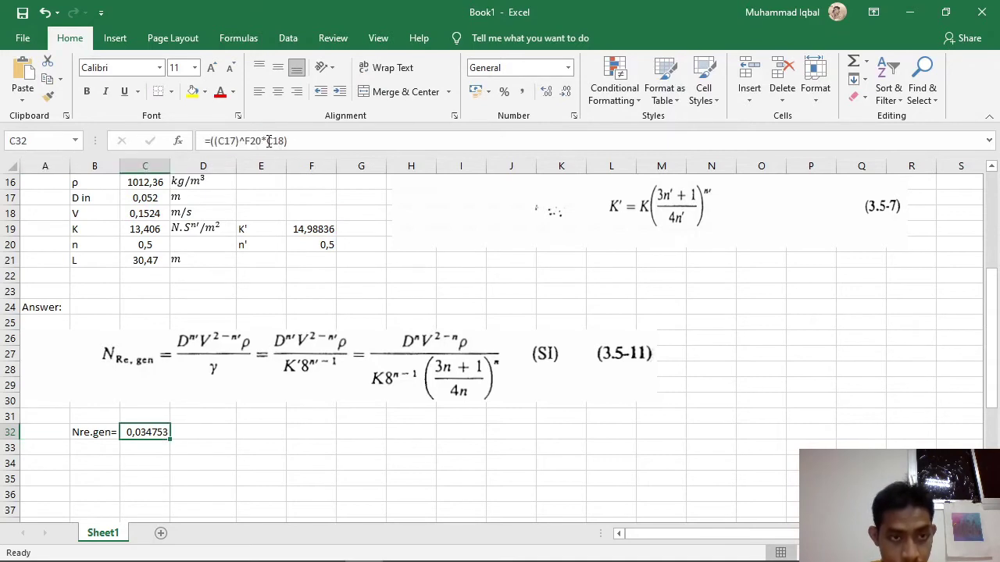
text((C18))
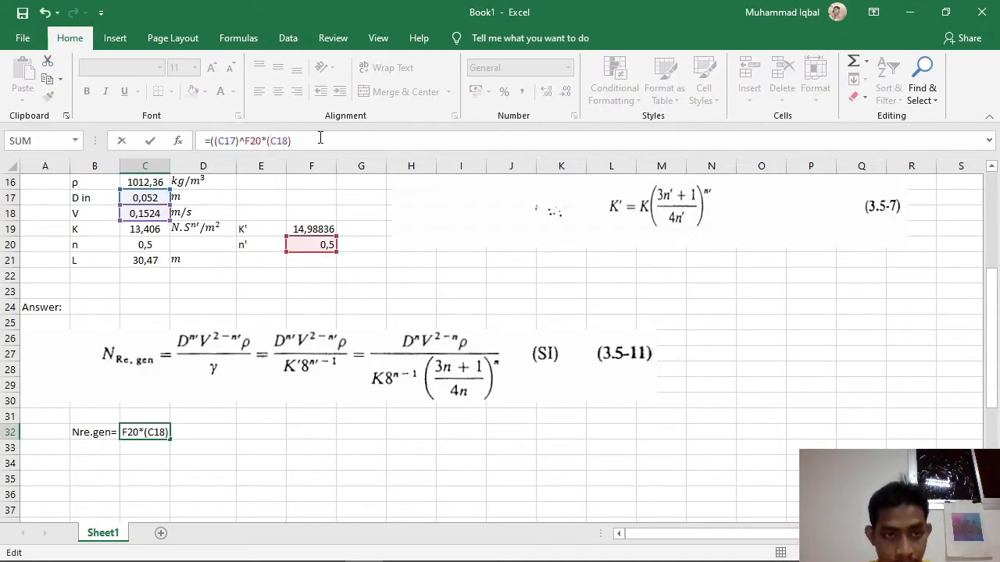
text(^2-)
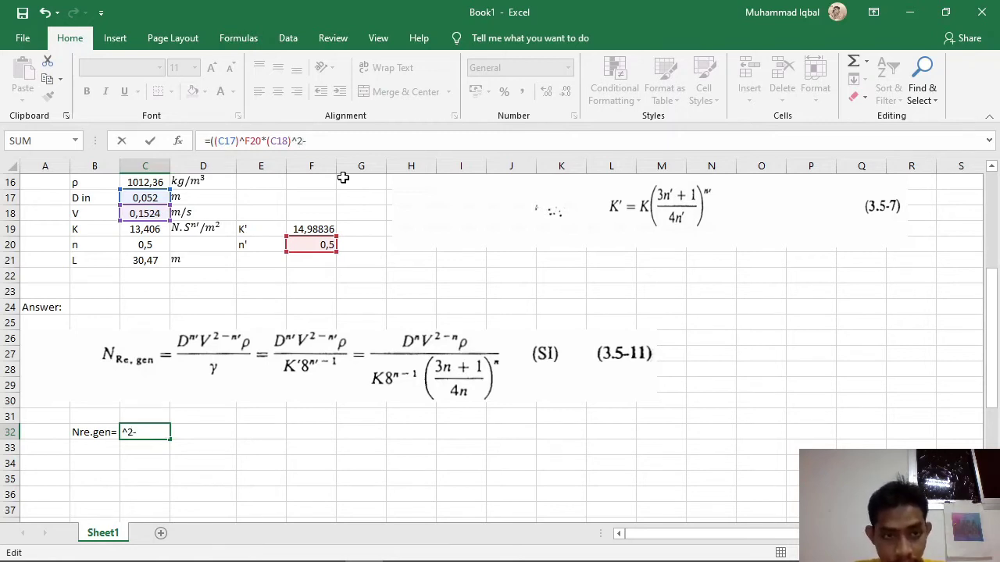
click(324, 247)
click(301, 141)
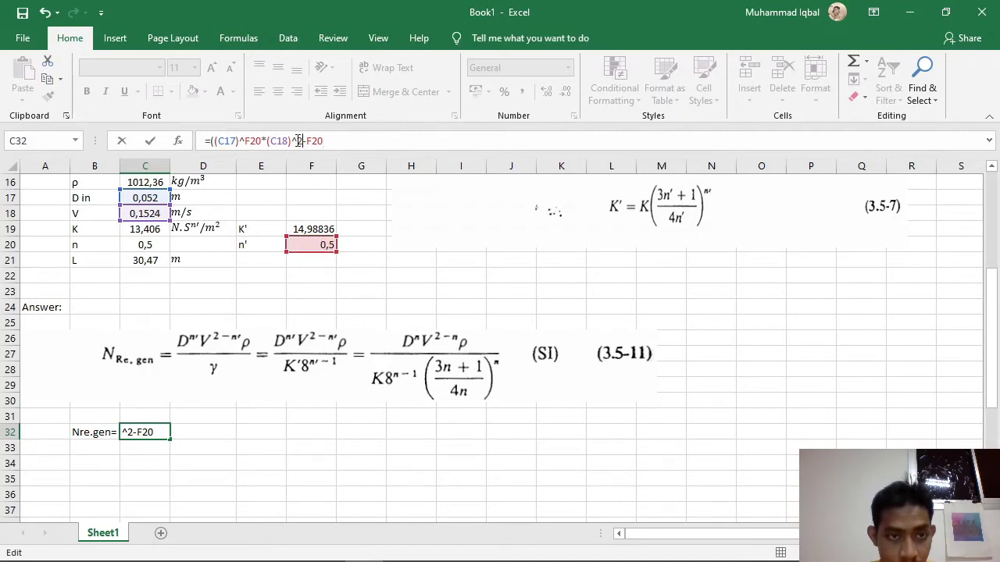
- Enclose the velocity exponent as (2-F20), multiply by the density in C16 and close the numerator of C32's formula
text(()
key(Right)
key(Right)
key(Right)
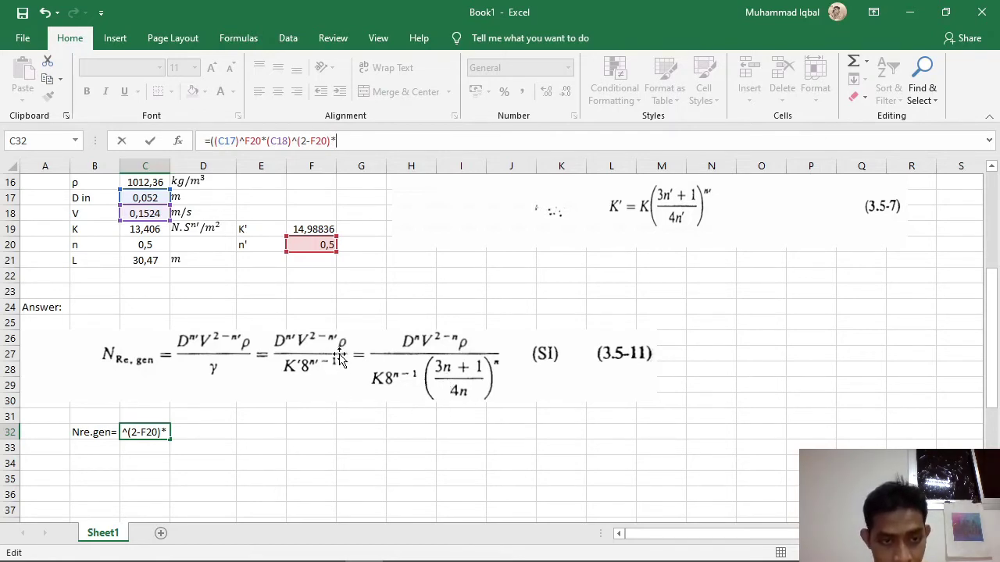
click(145, 182)
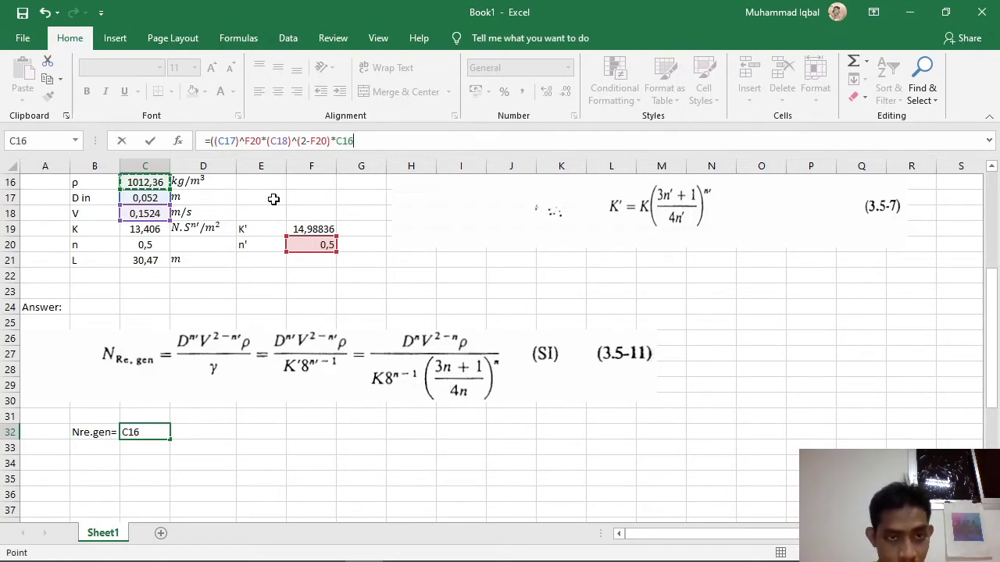
text())
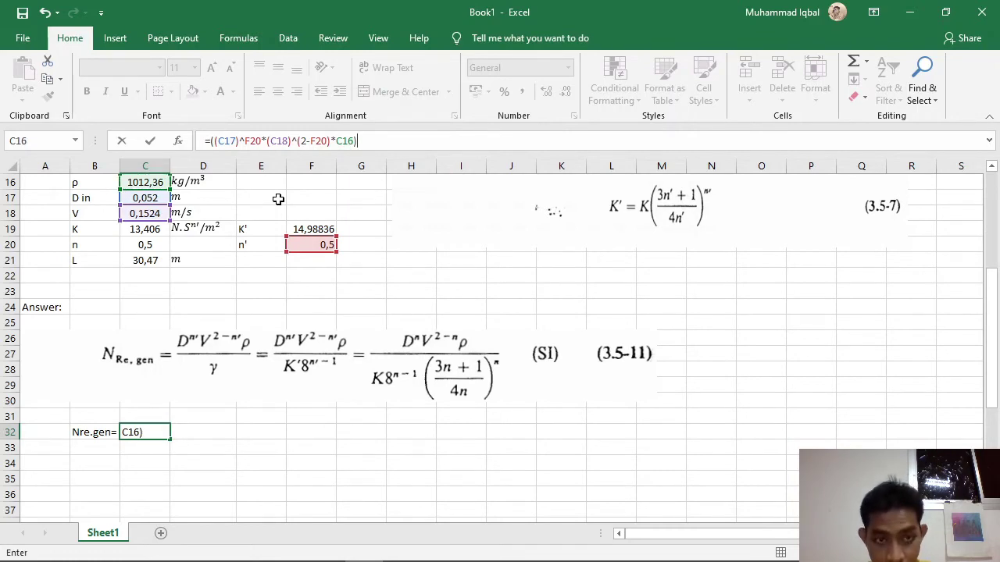
- Add a denominator with K' and the power of 8 to C32's formula, entering /(F19*8(^F20-1)), and try to commit it
text(/()
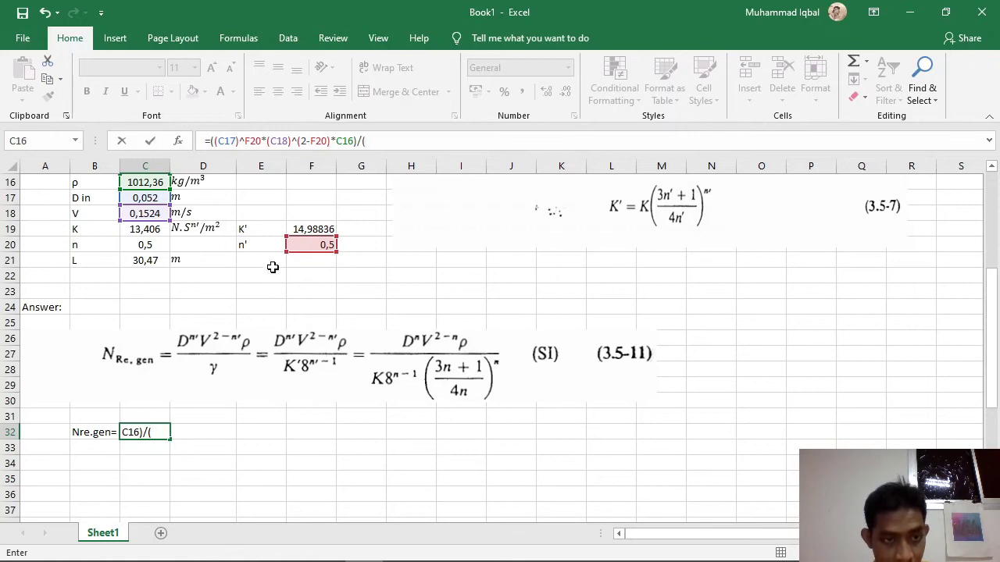
click(313, 229)
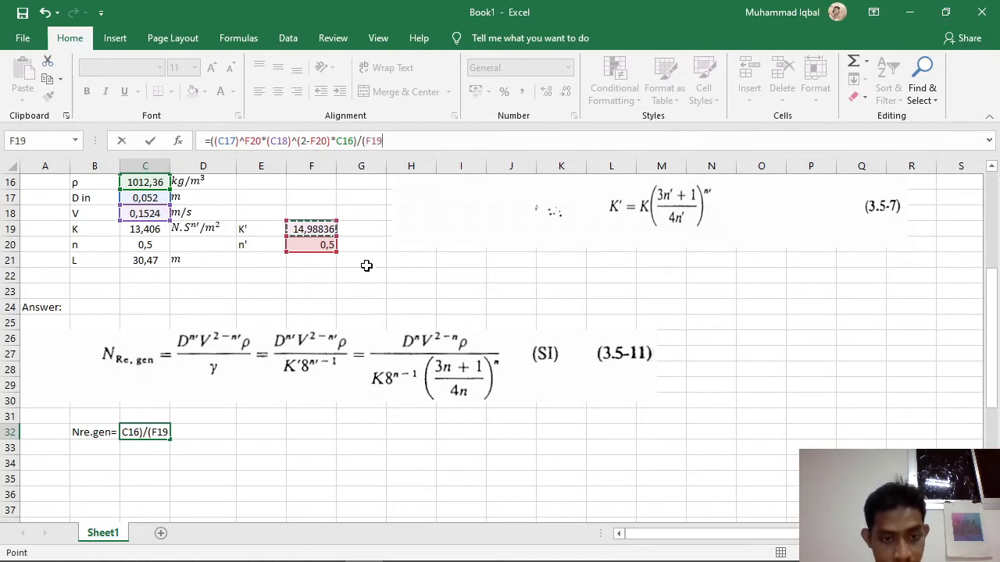
text(*8)
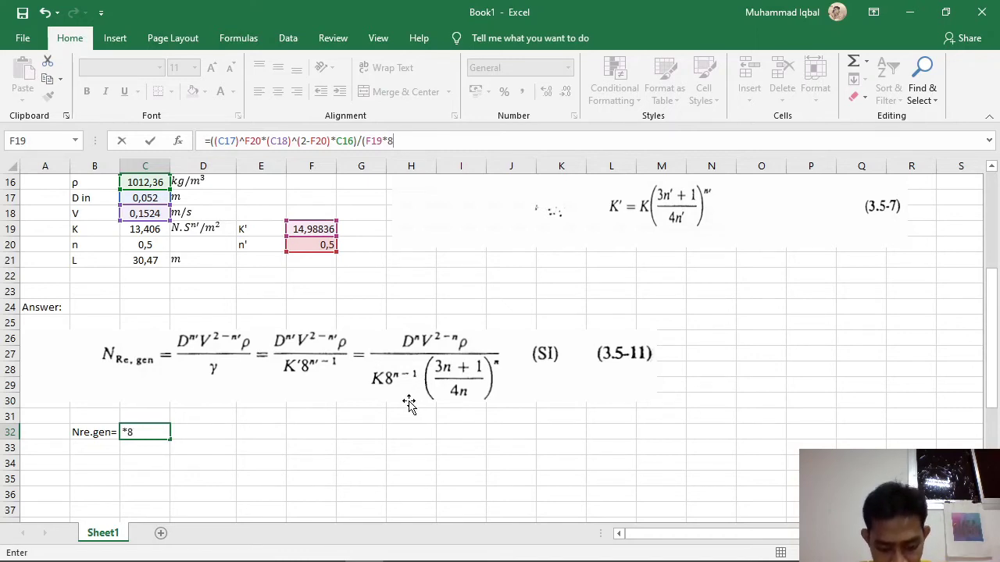
text(()
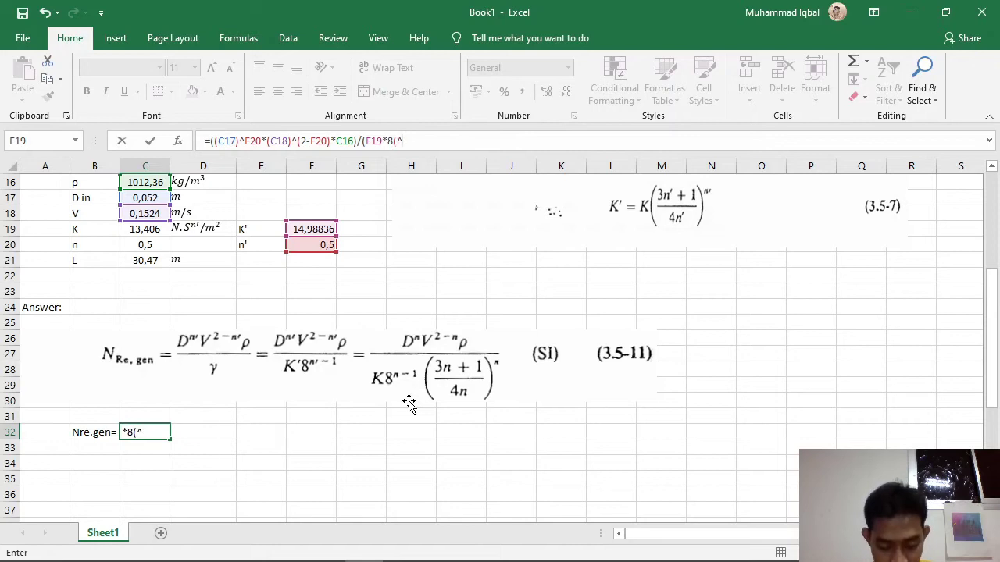
text(^)
click(325, 245)
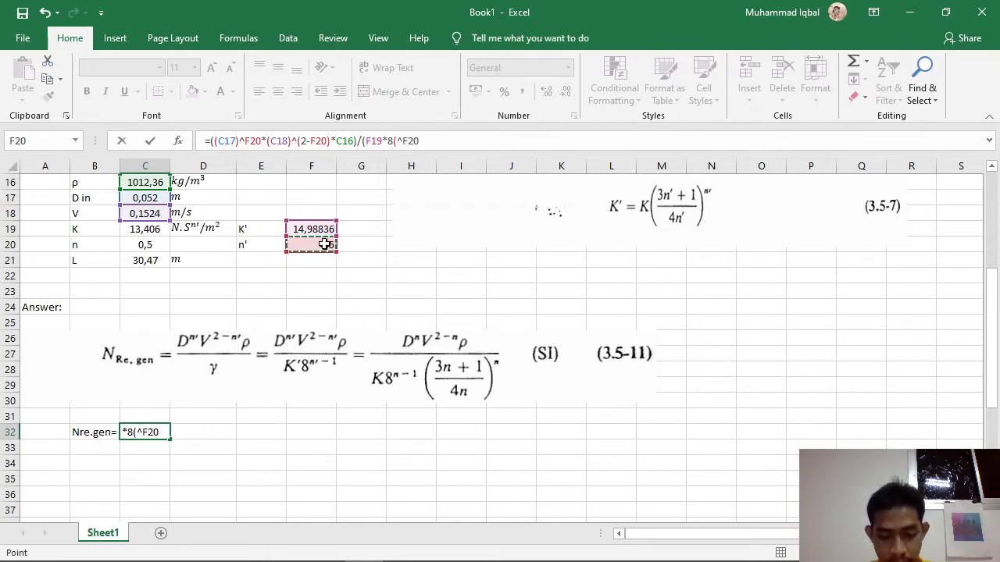
text(-1))
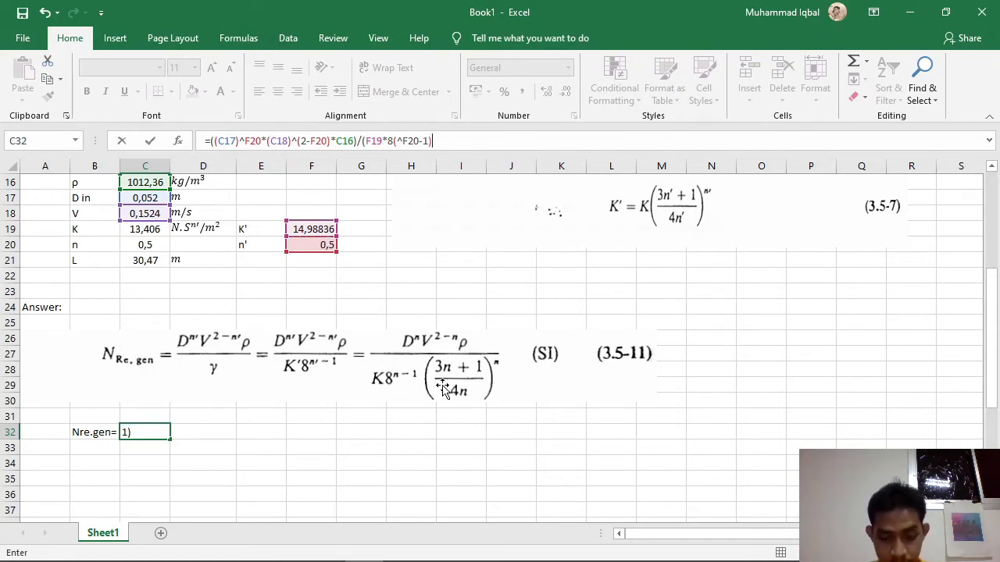
text())
key(Return)
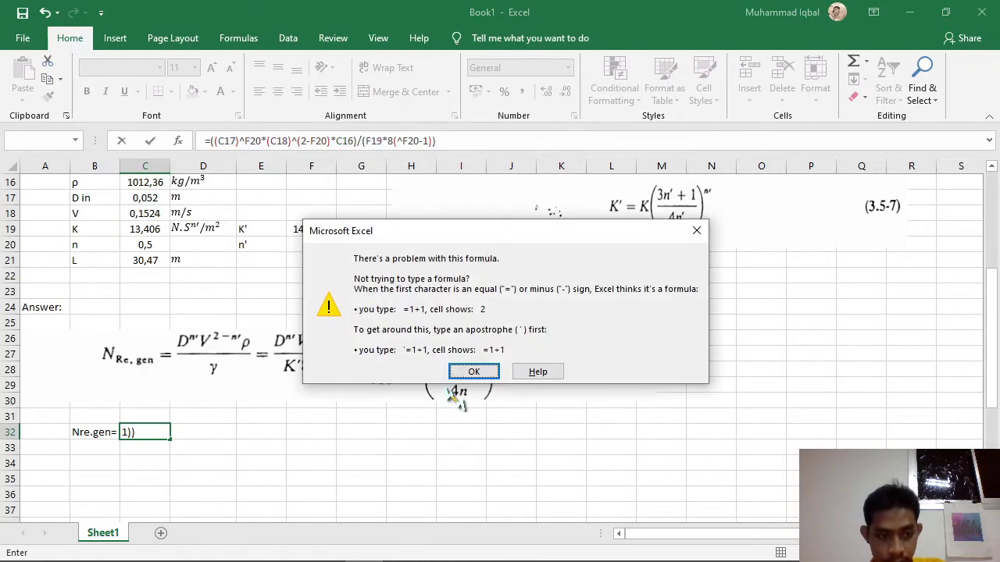
click(474, 372)
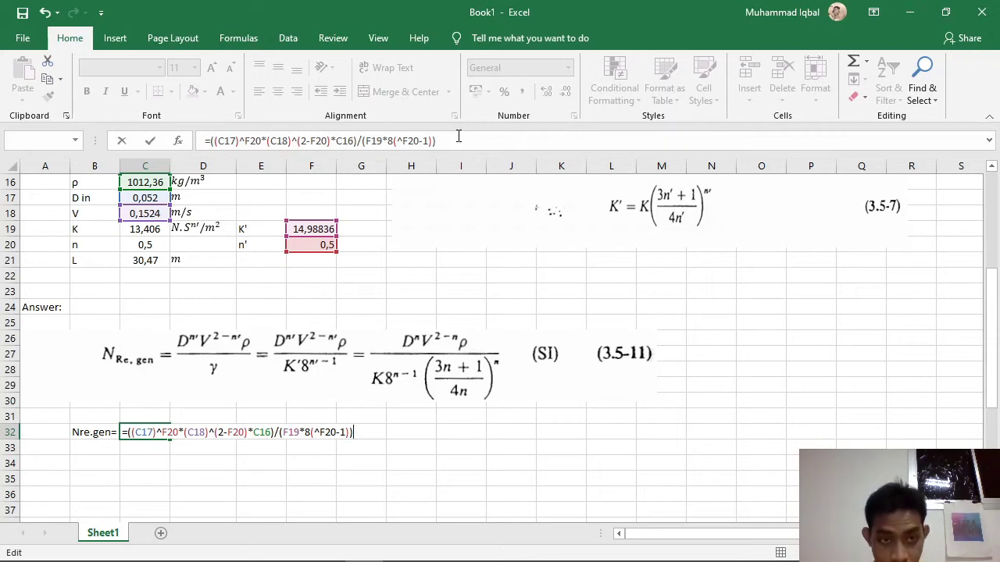
- Correct the power of 8 in the denominator to 8^(F20-1) and commit C32's formula
click(399, 143)
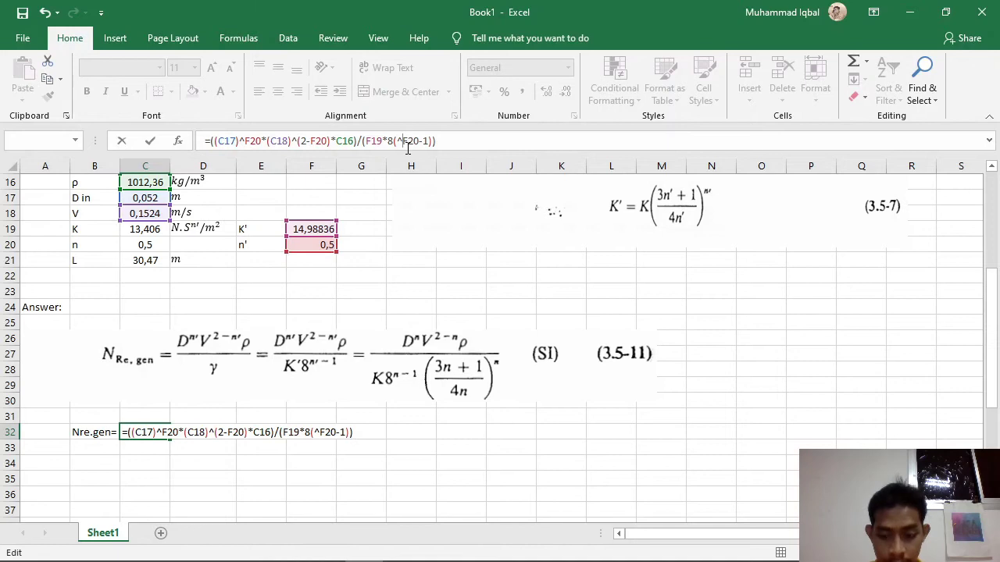
key(BackSpace)
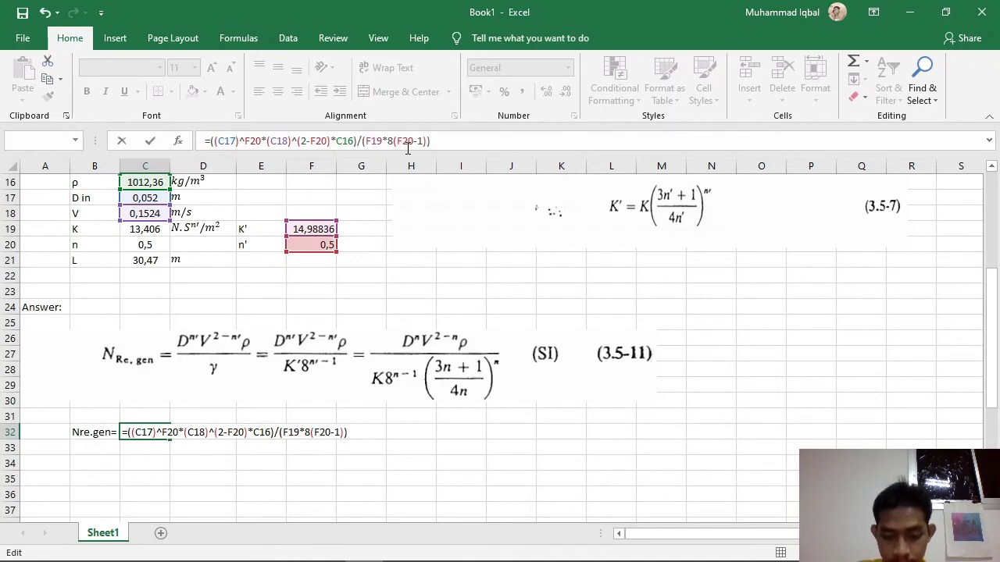
key(Return)
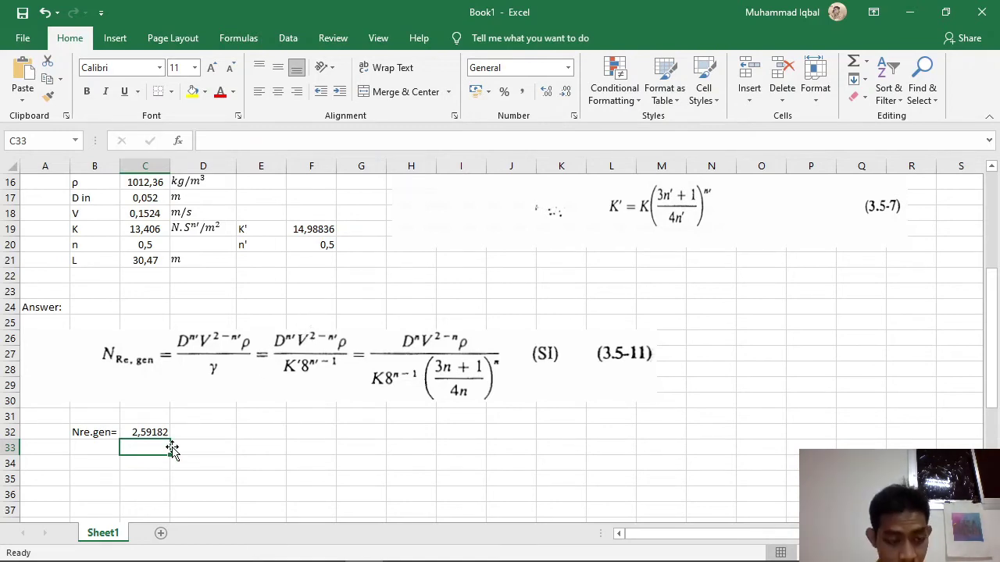
- Review the generalized Reynolds number formula in C32 against the given data, equation 3.5-11 and the problem statement
scroll(173, 453, down, 1)
scroll(180, 397, up, 5)
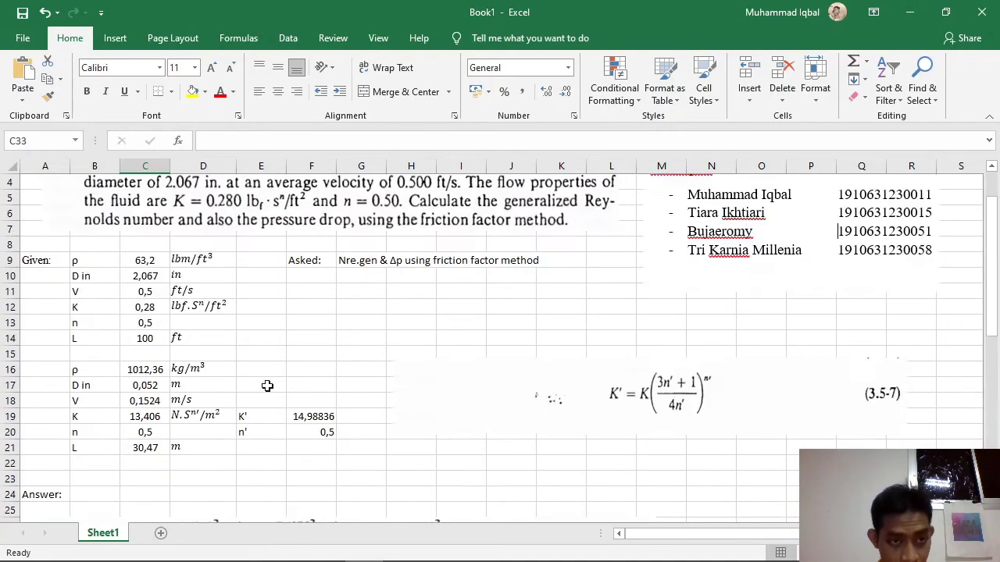
scroll(150, 456, down, 3)
scroll(159, 472, down, 1)
click(158, 429)
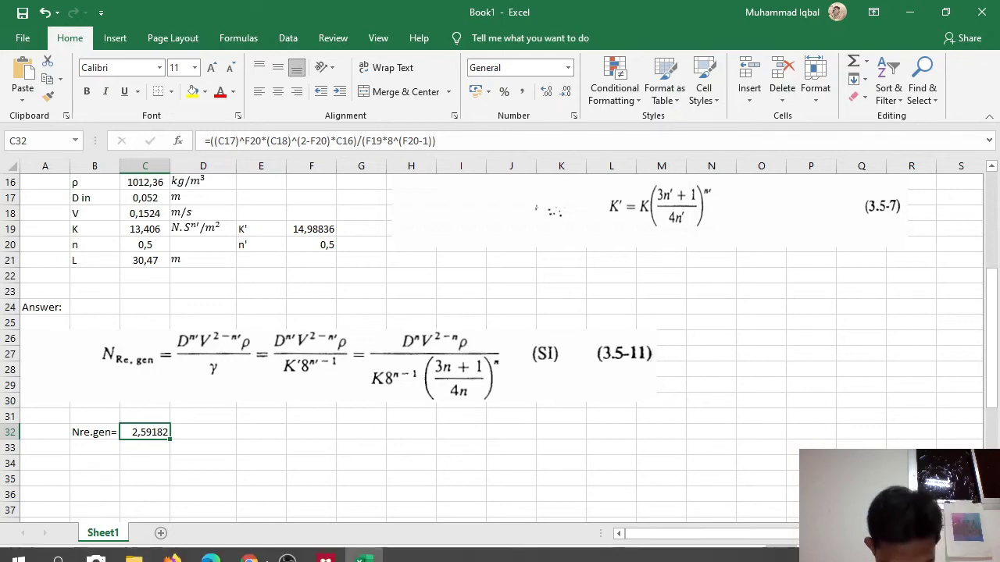
scroll(186, 404, down, 2)
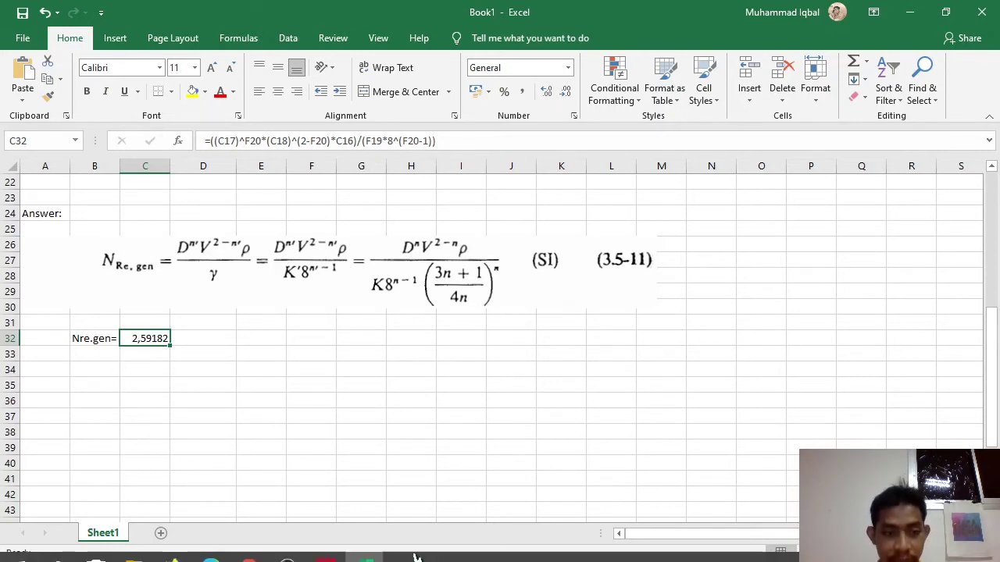
scroll(305, 414, up, 3)
scroll(317, 370, down, 3)
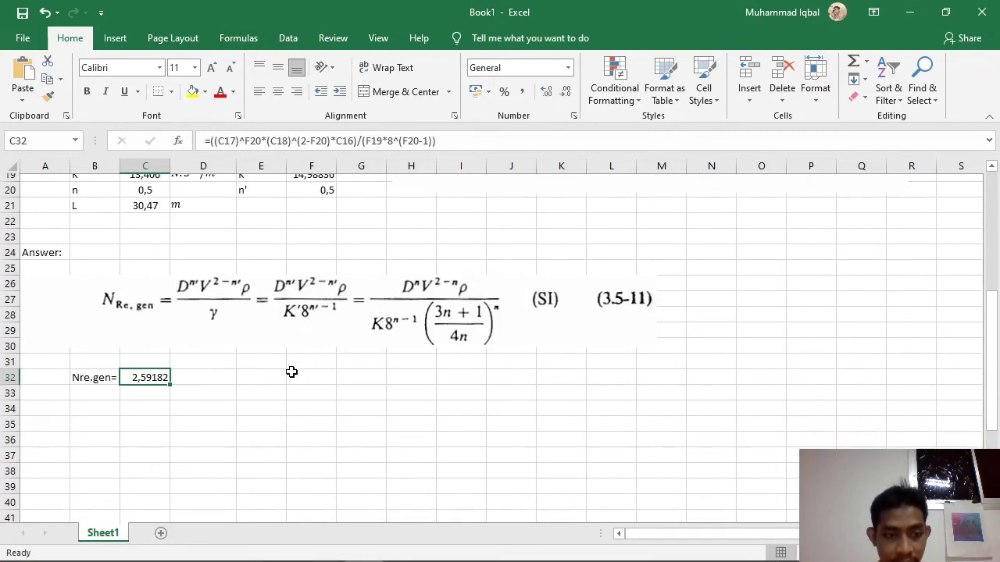
click(104, 384)
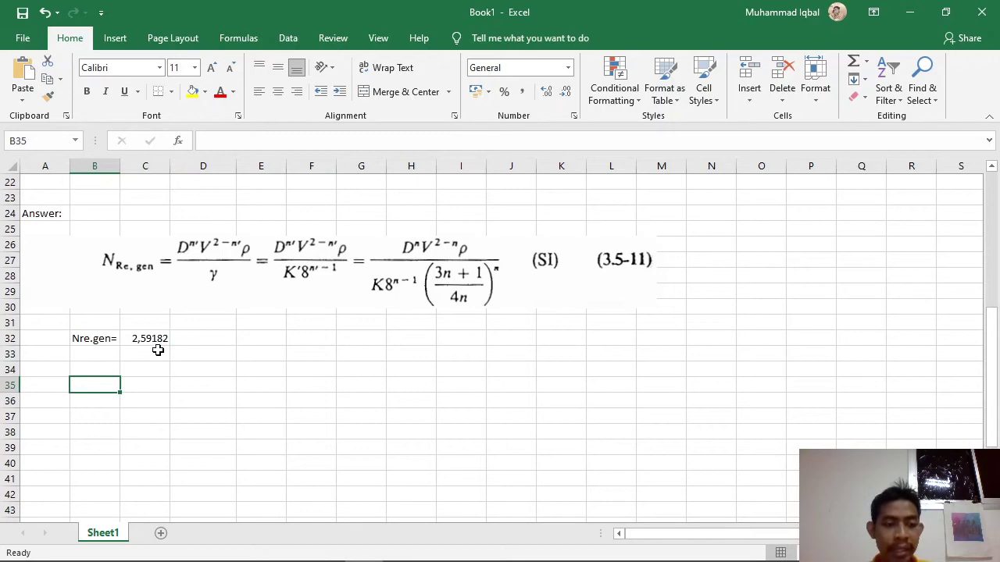
click(160, 339)
scroll(188, 365, up, 2)
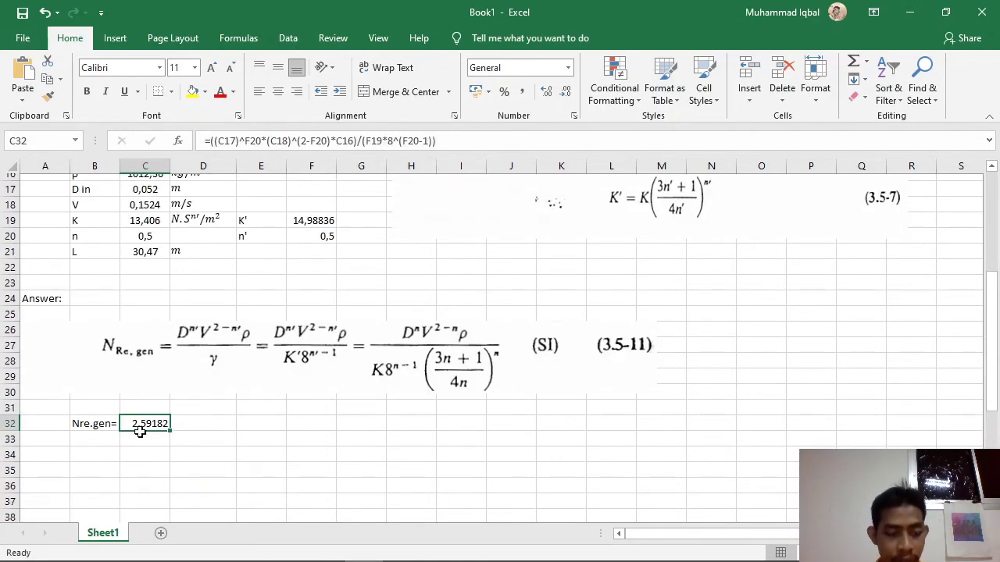
scroll(136, 431, up, 1)
scroll(110, 429, up, 5)
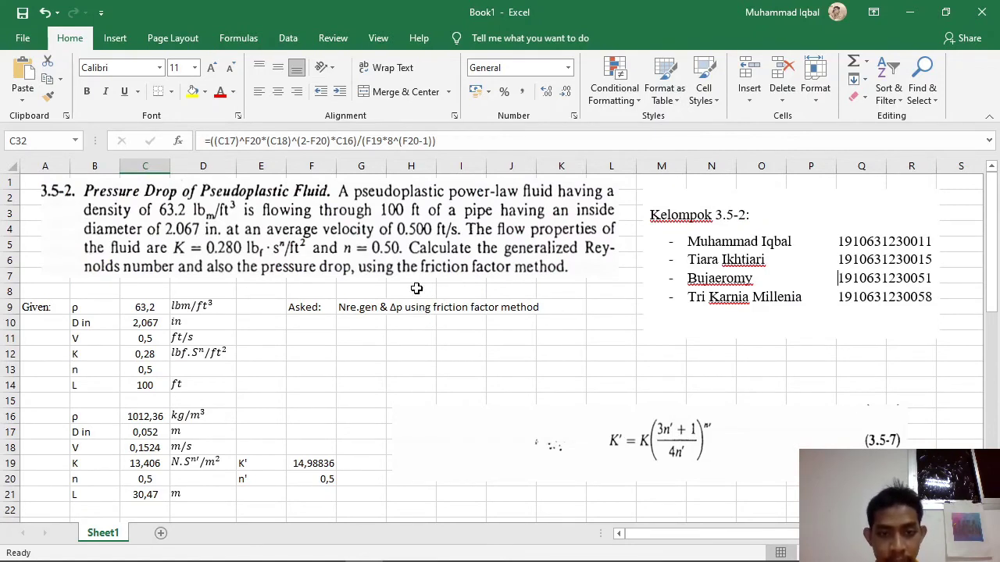
- Switch to the textbook PDF in Edge and look up the friction factor method equations 3.5-12 and 3.5-13
click(205, 550)
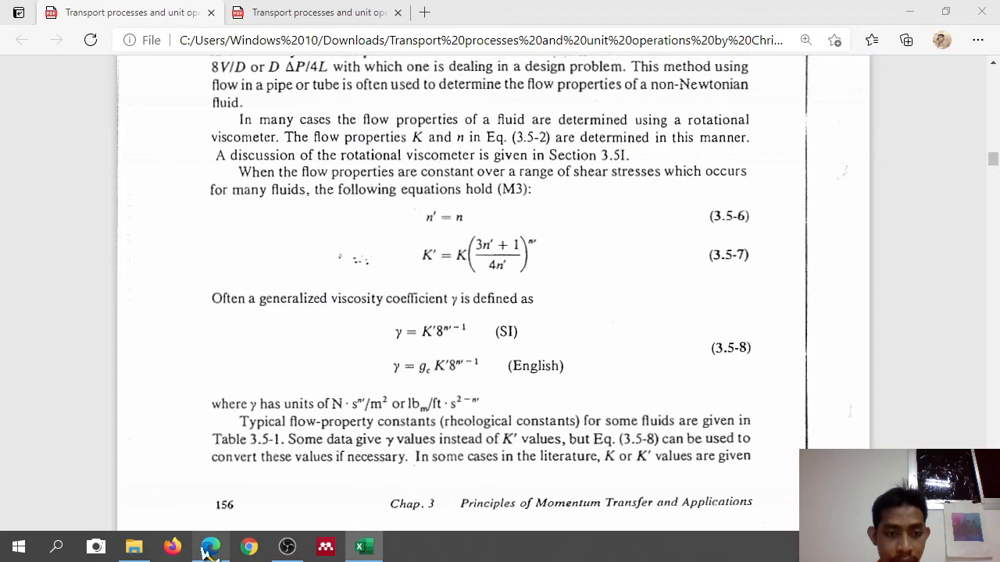
scroll(532, 363, down, 12)
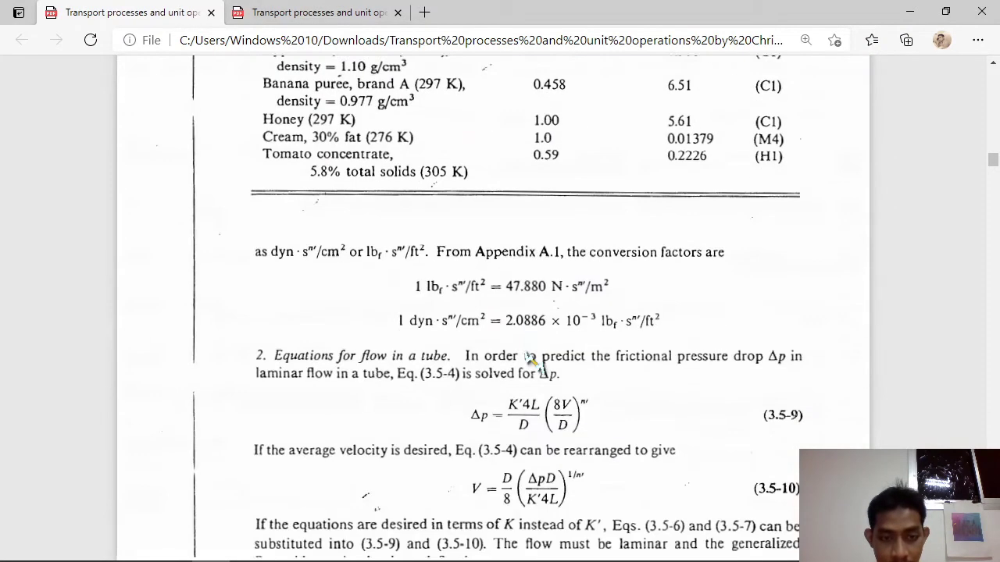
scroll(529, 360, down, 4)
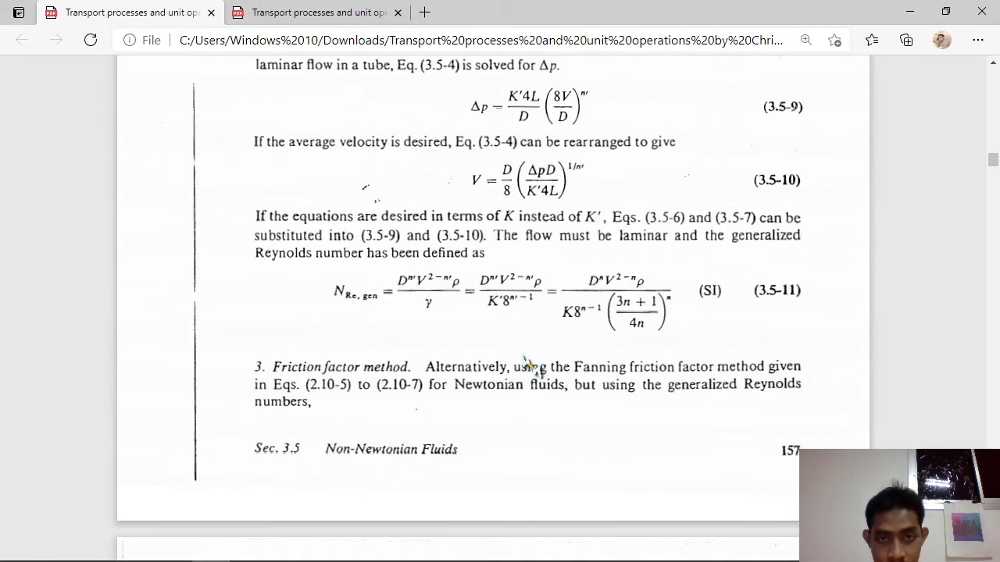
scroll(529, 366, down, 6)
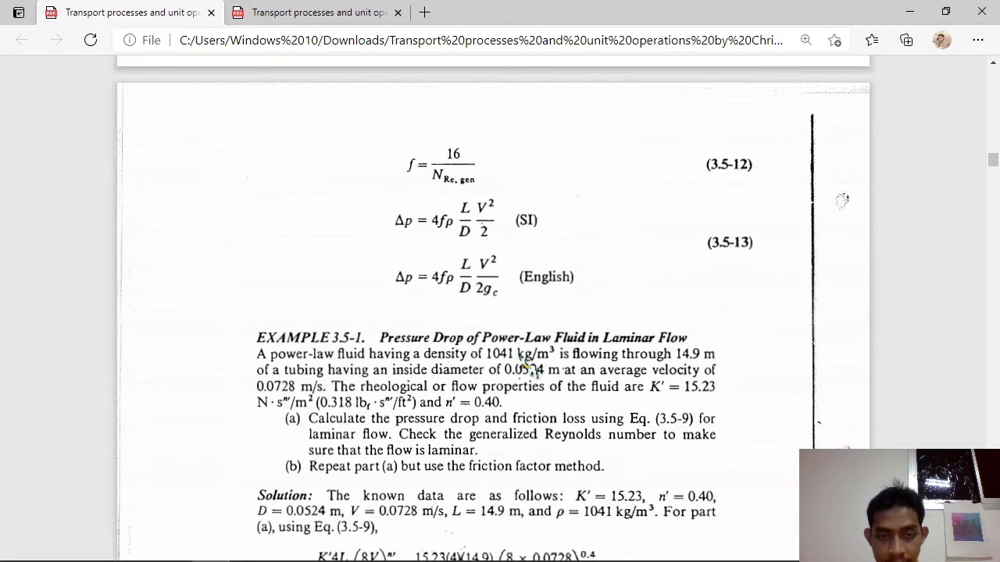
scroll(671, 224, down, 8)
scroll(547, 321, up, 10)
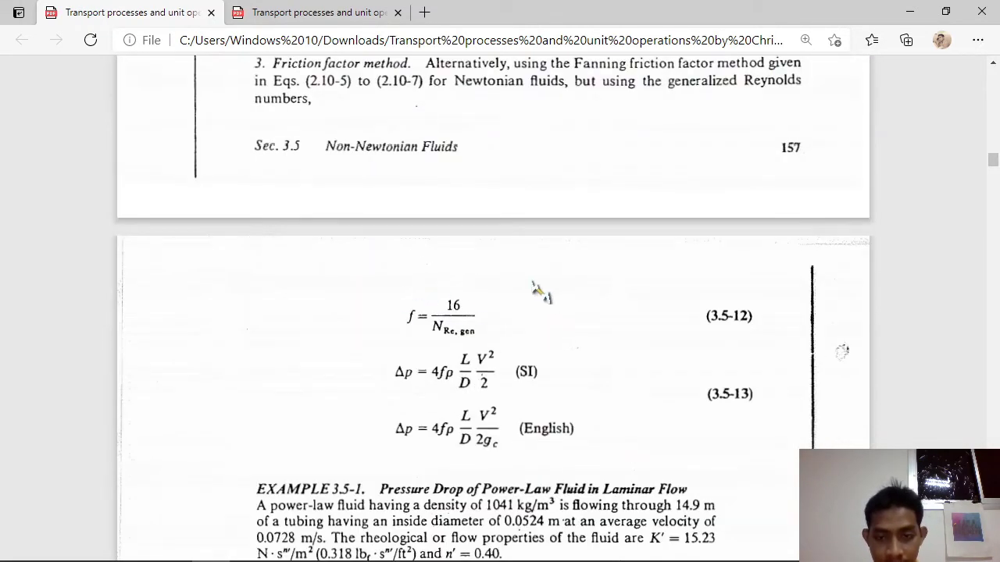
- Return to Excel and insert the picture "rumus f 3.5-12" from the Downloads folder, placing it below the Nre.gen row
mouse_move(407, 558)
click(360, 547)
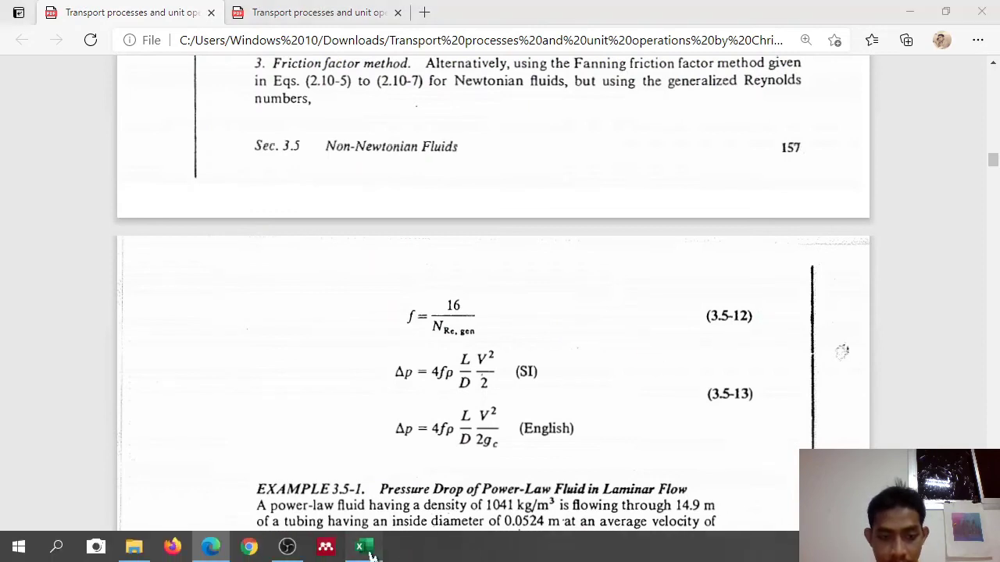
scroll(261, 317, down, 6)
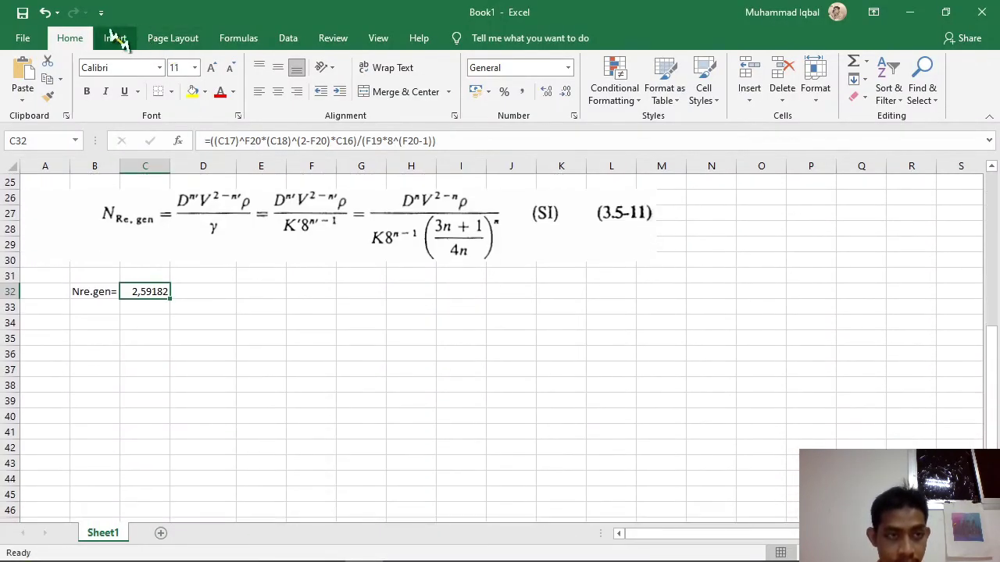
click(115, 38)
click(189, 88)
click(187, 149)
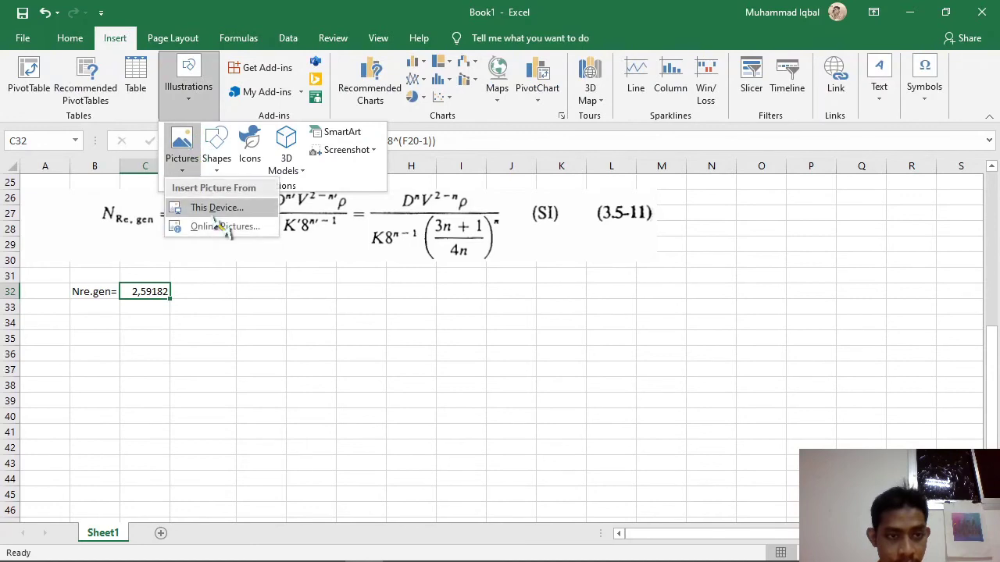
click(214, 206)
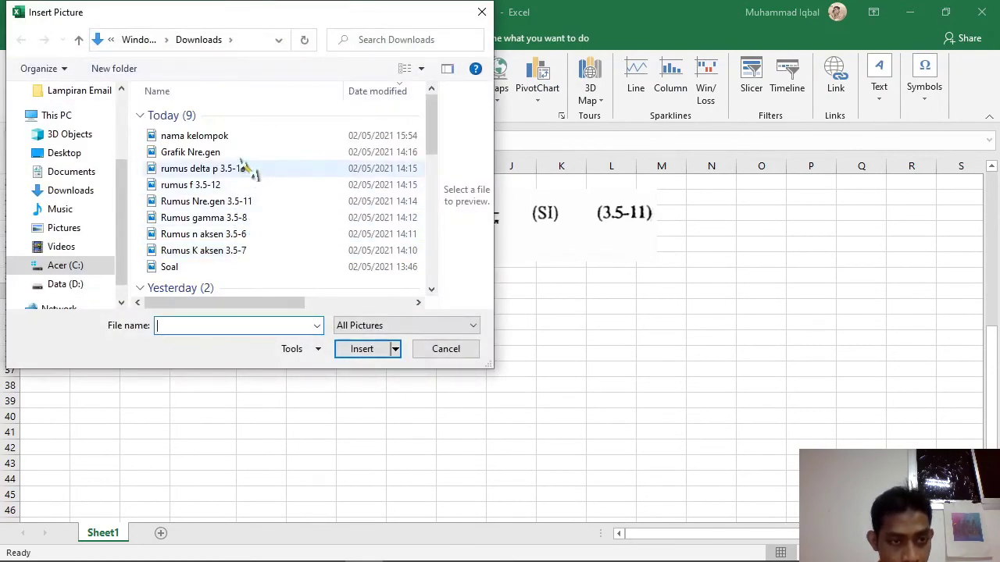
click(227, 187)
click(367, 351)
drag(226, 357, 107, 362)
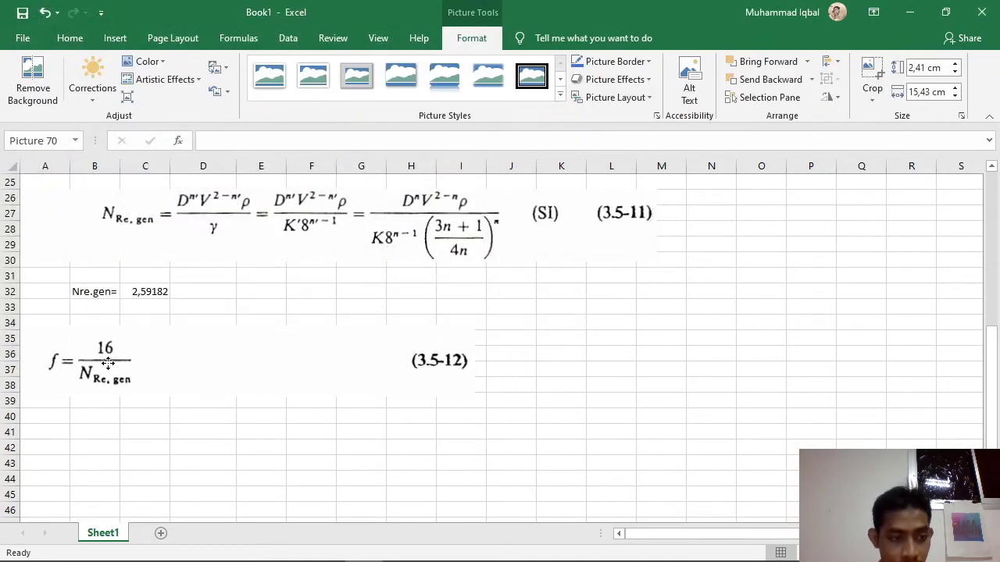
- Label B41 "f=" and calculate the friction factor in C41 with the formula =16/C32
click(95, 431)
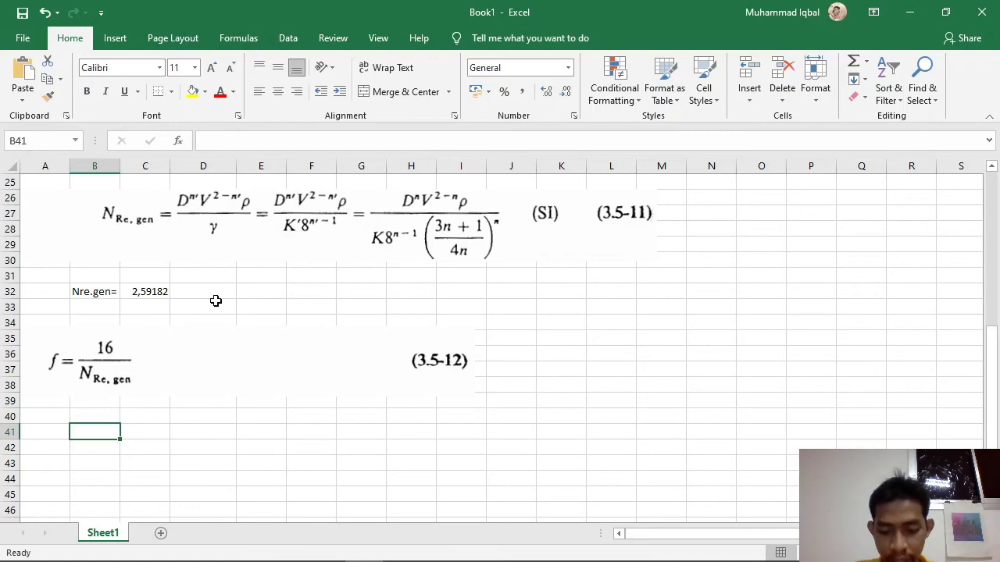
text(f=)
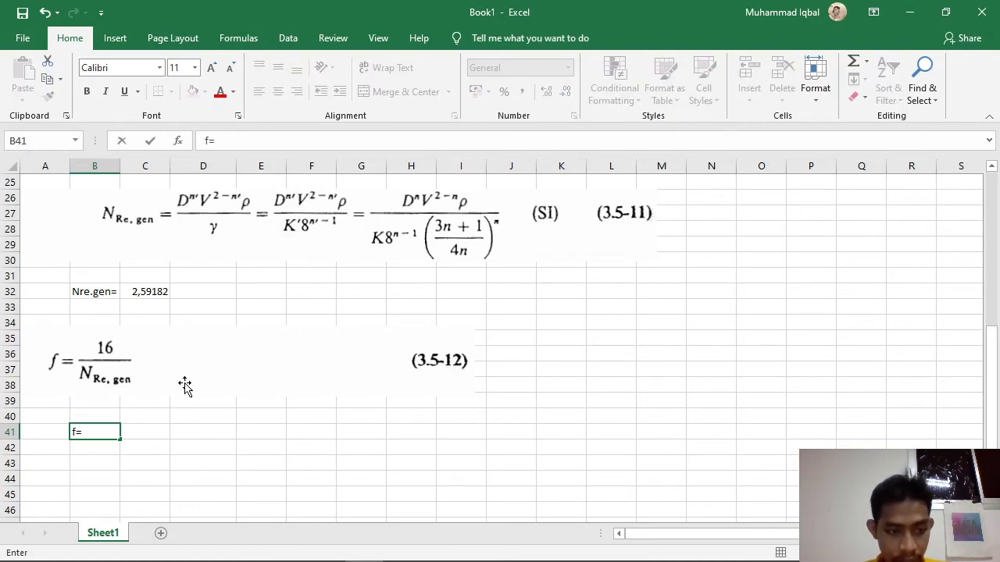
click(145, 431)
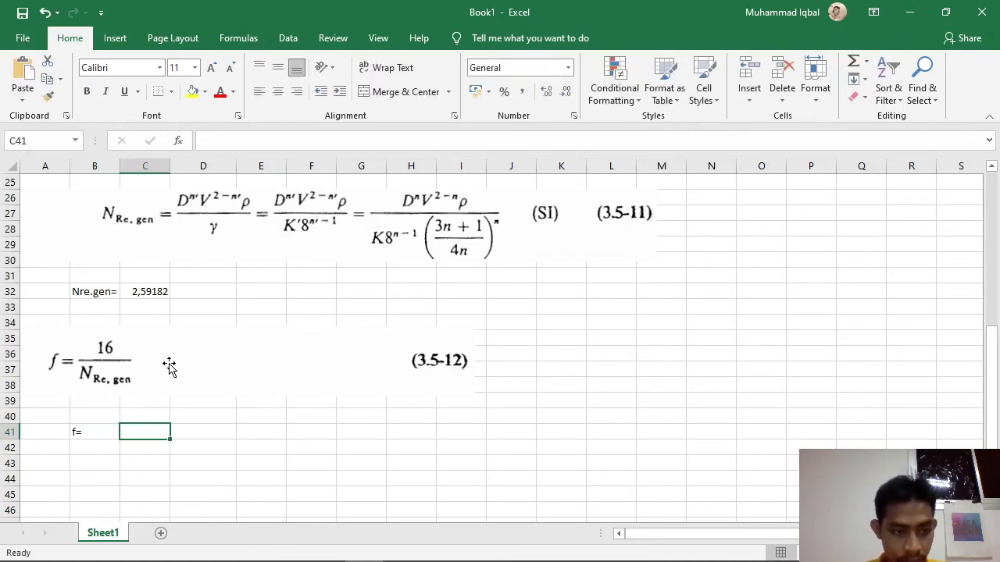
text(16)
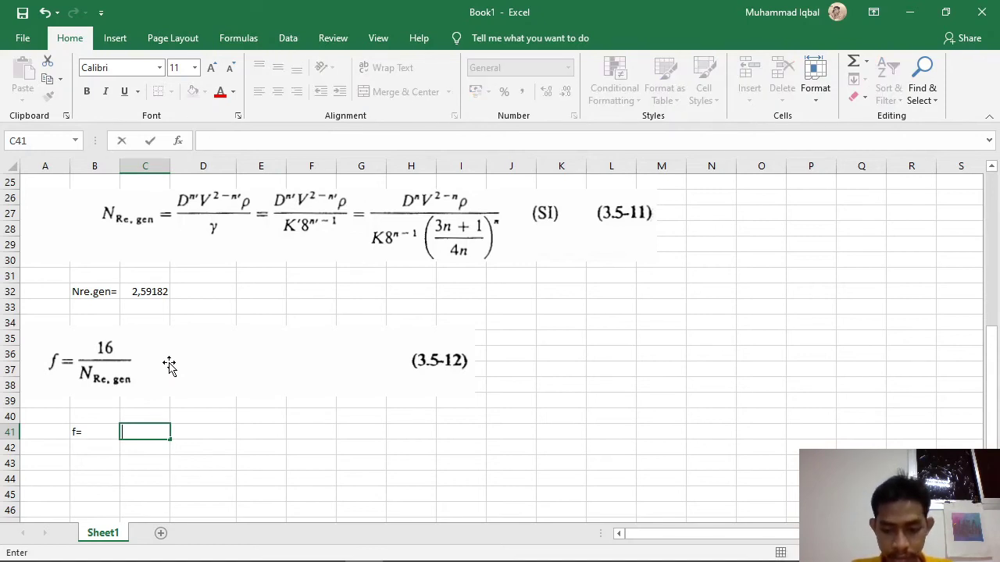
text(6)
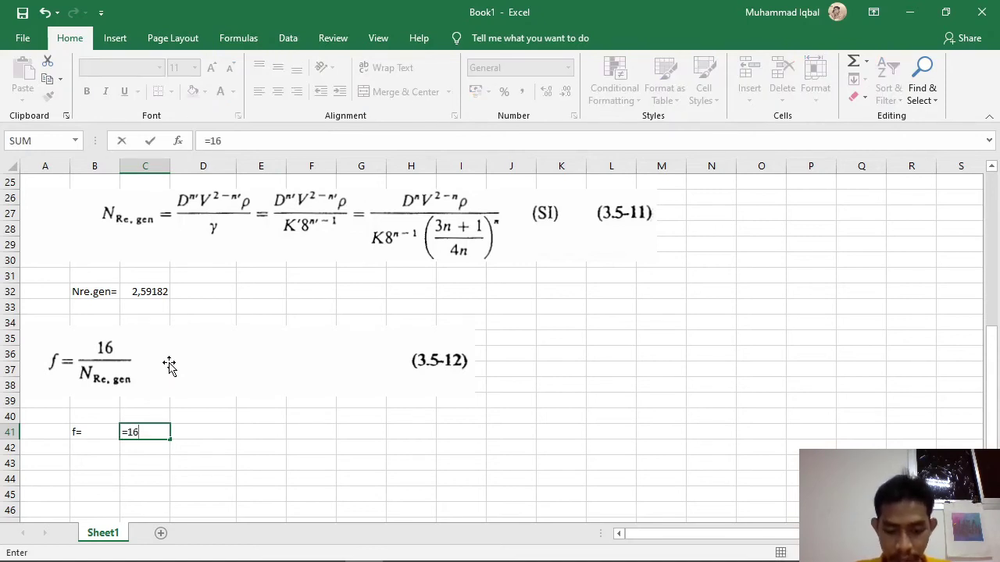
text(/)
click(139, 291)
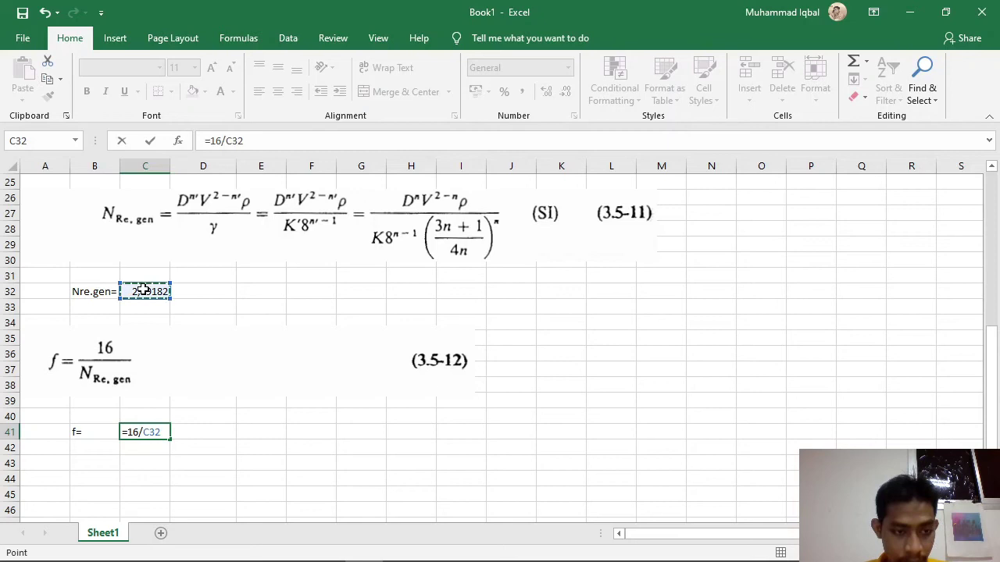
key(Return)
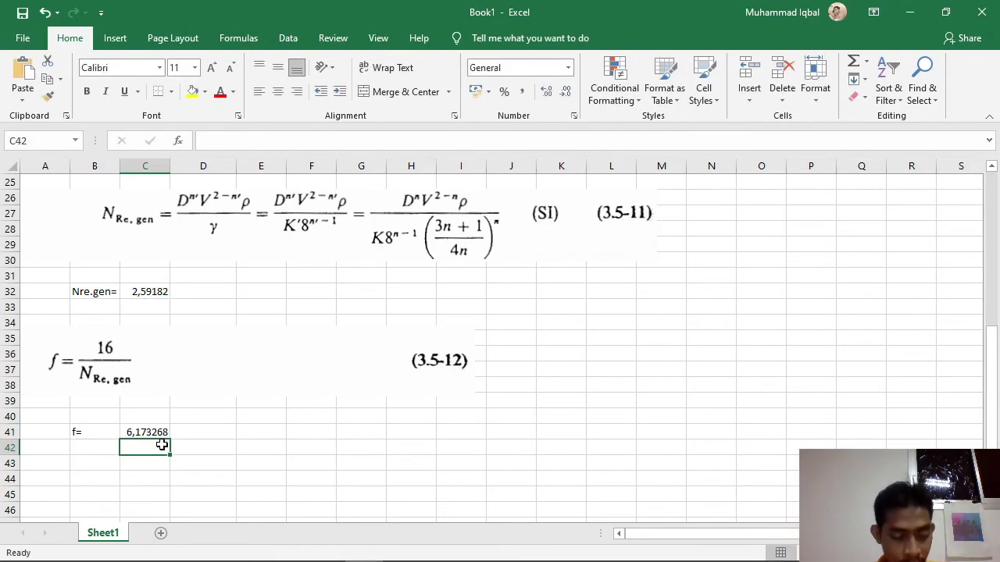
scroll(180, 432, down, 1)
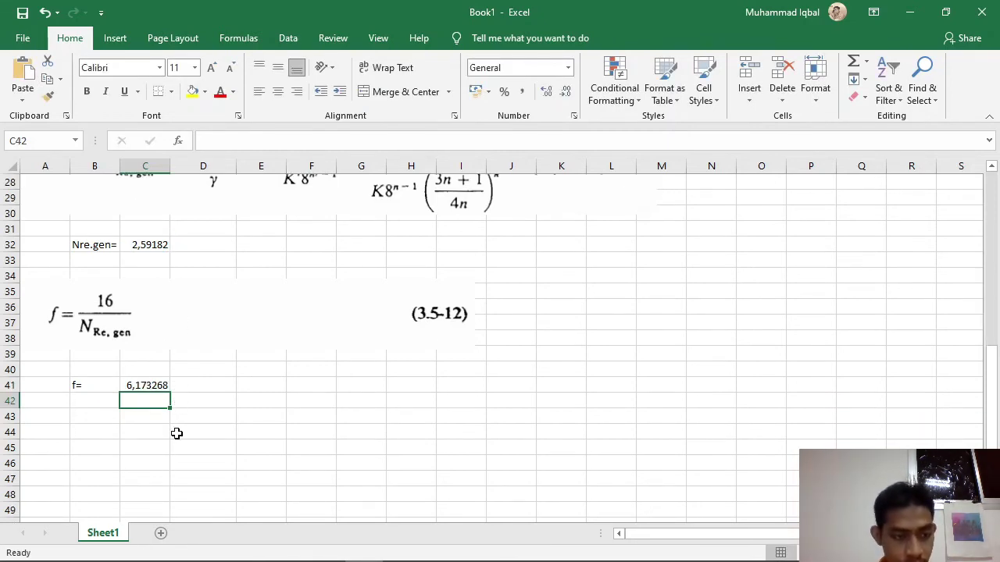
click(150, 386)
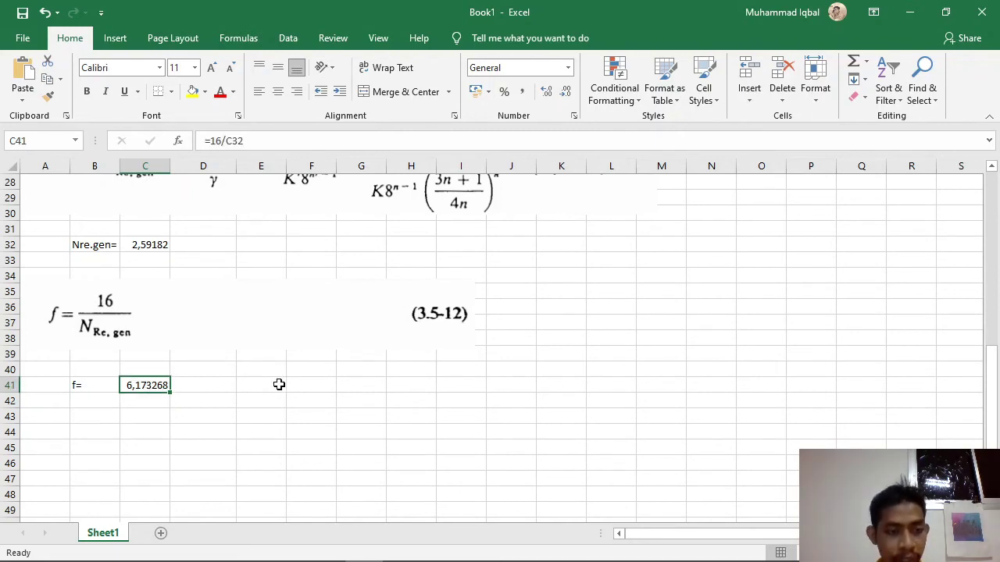
- Check the given data, switch to the textbook PDF in Edge, and review equation 3.5-13 and the solution of Example 3.5-1
scroll(279, 384, up, 9)
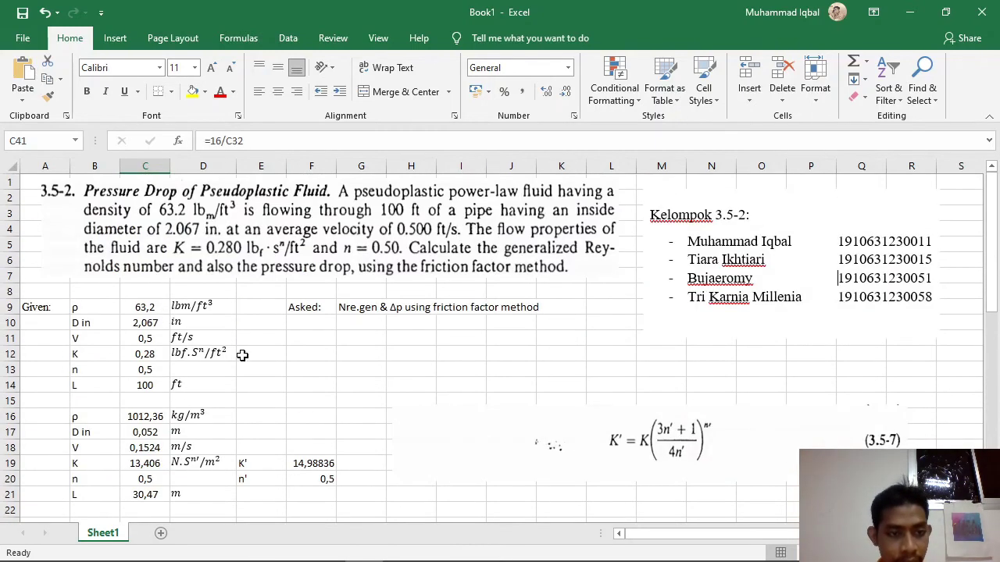
scroll(239, 364, down, 11)
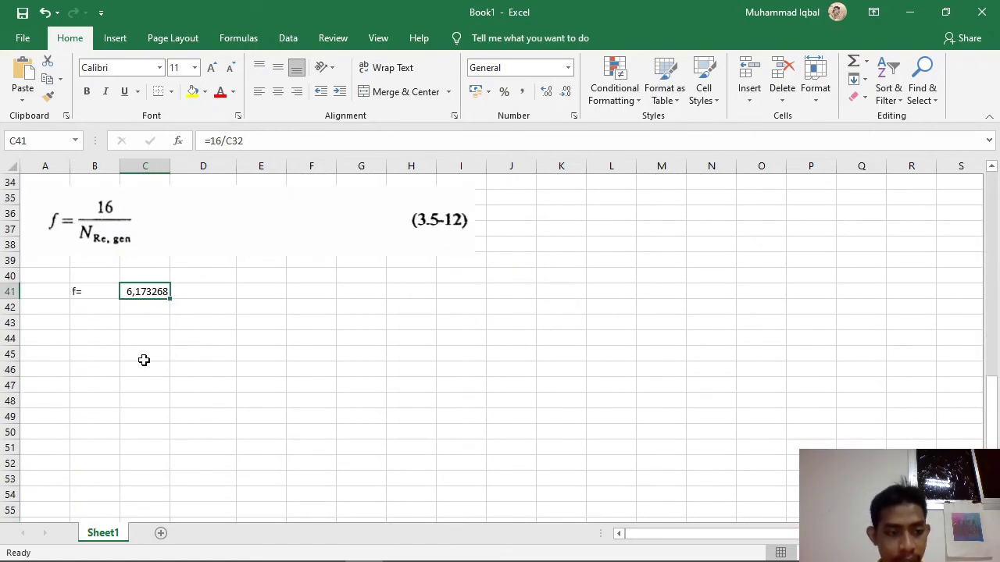
click(92, 342)
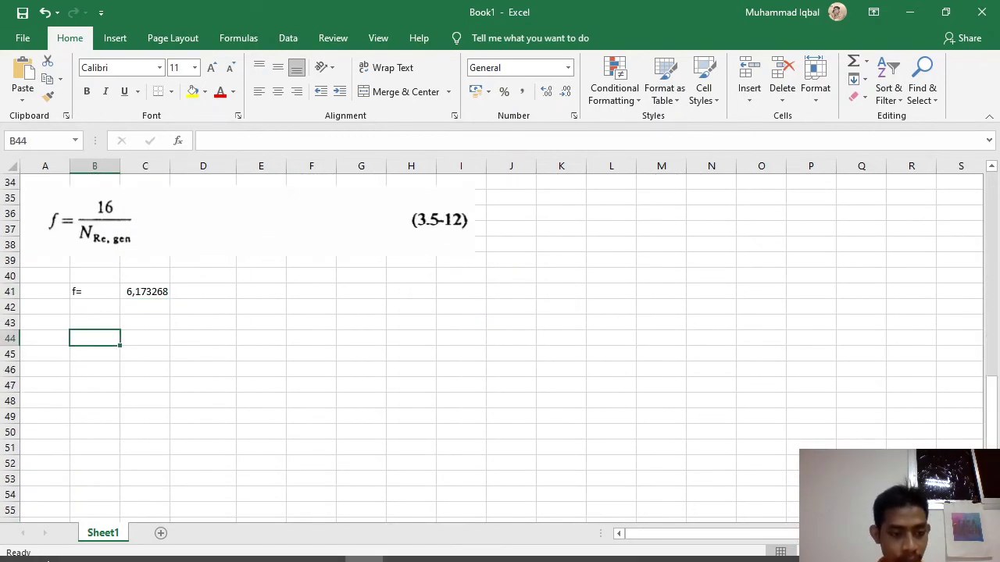
click(211, 547)
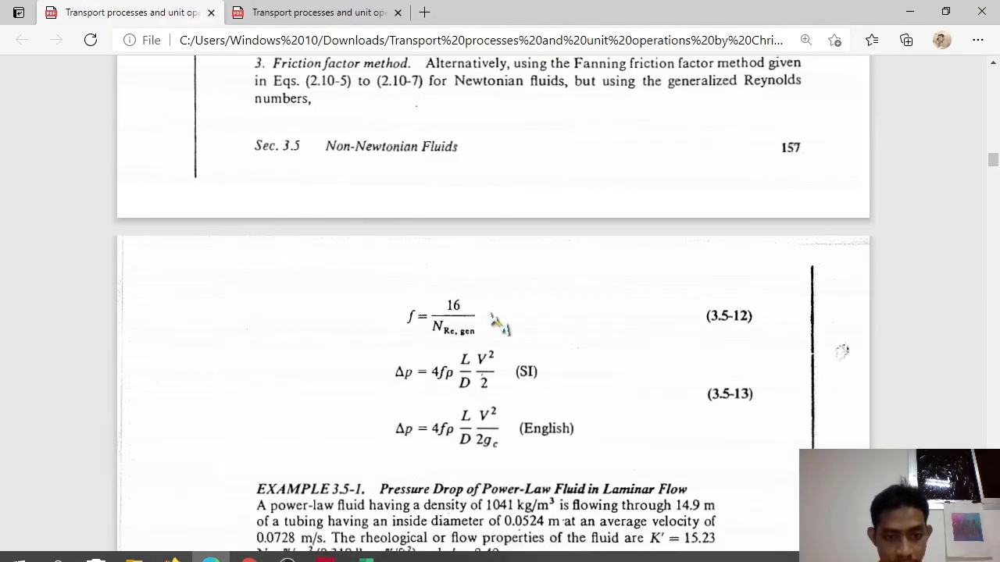
scroll(469, 332, down, 1)
scroll(614, 361, down, 10)
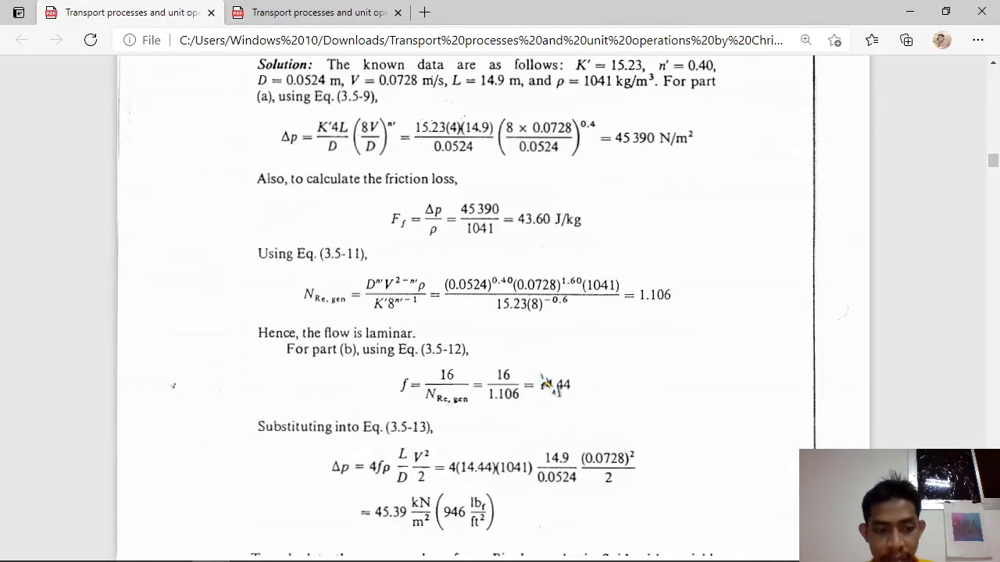
scroll(156, 464, up, 8)
scroll(533, 309, up, 1)
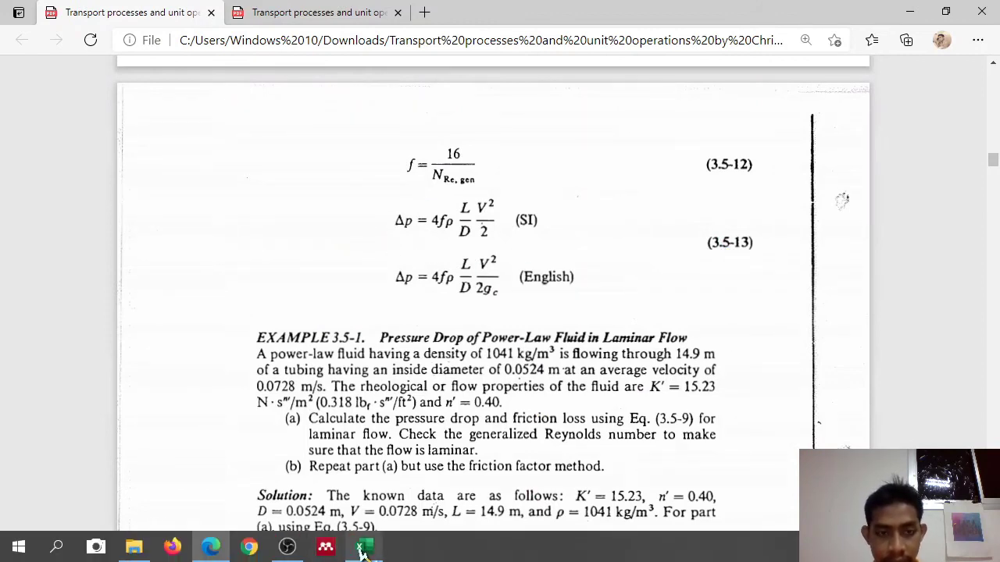
- Return to Excel and insert the picture "rumus delta p 3.5-13" from the Downloads folder, placing it below the f row
click(364, 547)
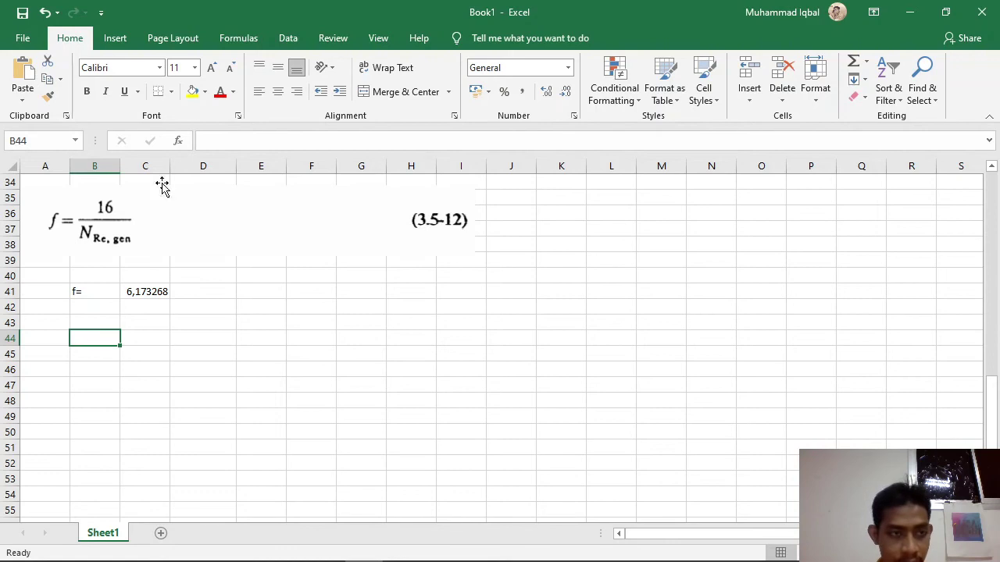
click(114, 37)
click(199, 88)
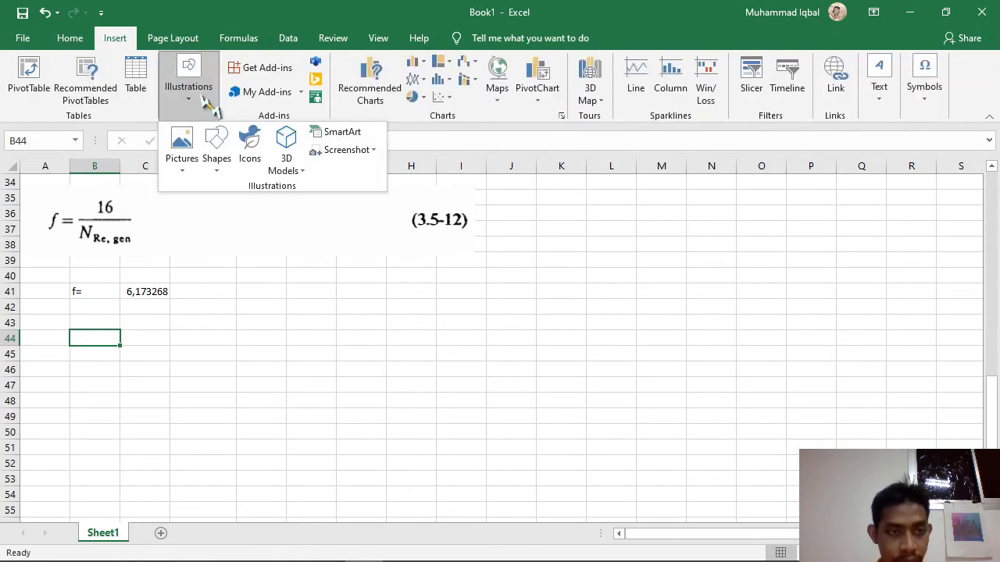
click(183, 160)
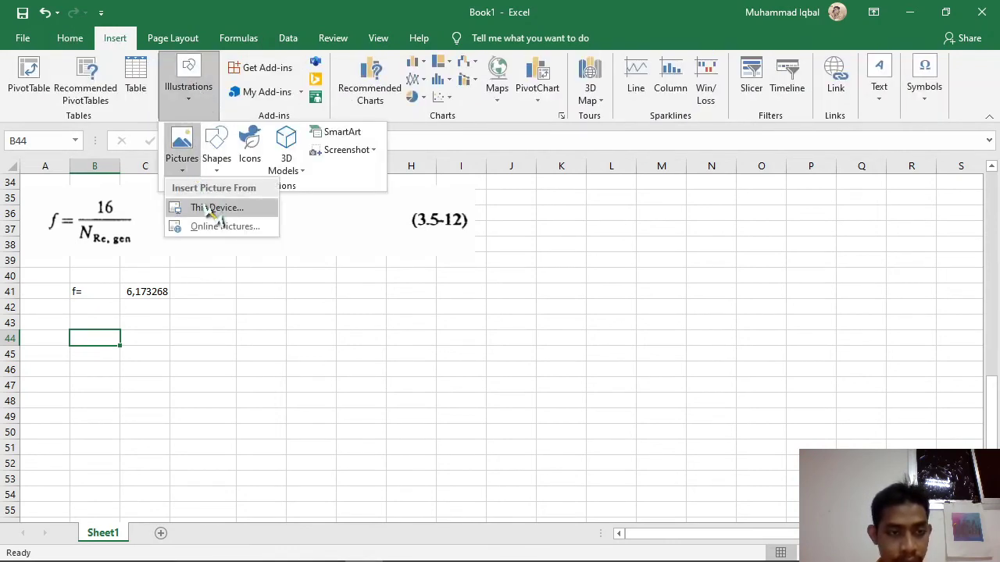
click(215, 208)
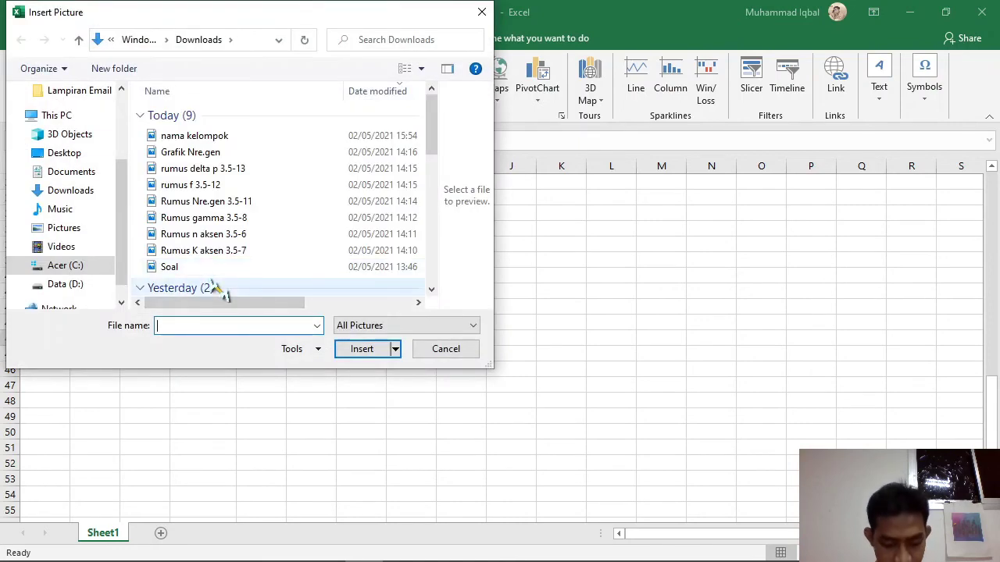
click(222, 169)
click(362, 349)
drag(361, 388, 305, 364)
scroll(315, 360, down, 3)
scroll(314, 361, up, 11)
scroll(314, 362, down, 13)
scroll(161, 308, up, 3)
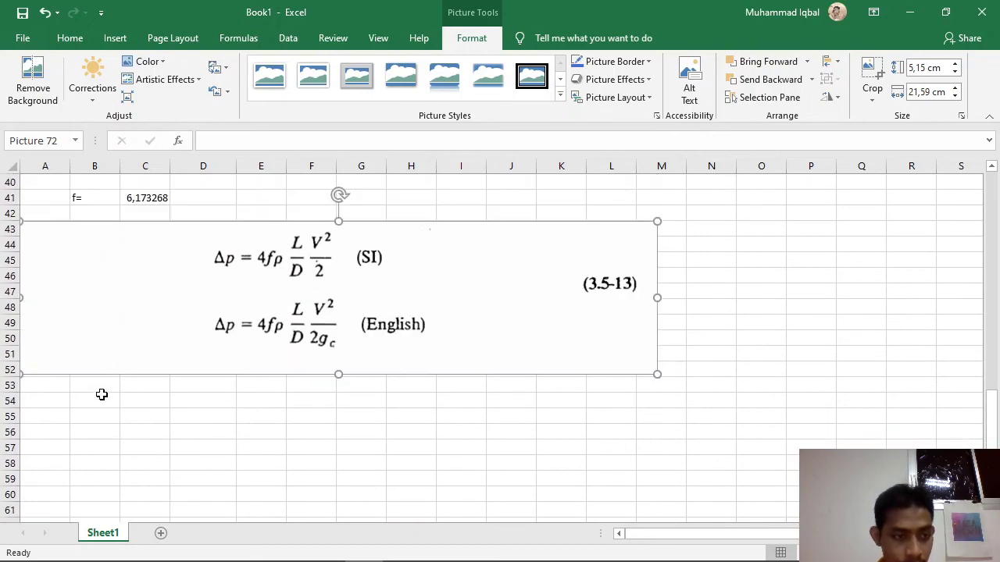
- Label B54 "Δp=", using the Greek capital letter delta symbol
click(86, 400)
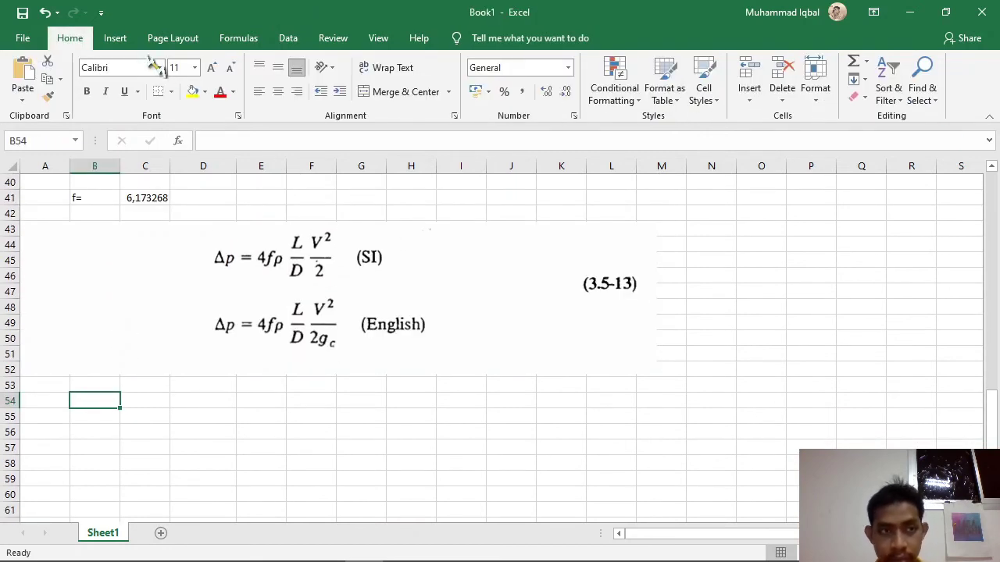
click(114, 38)
click(923, 81)
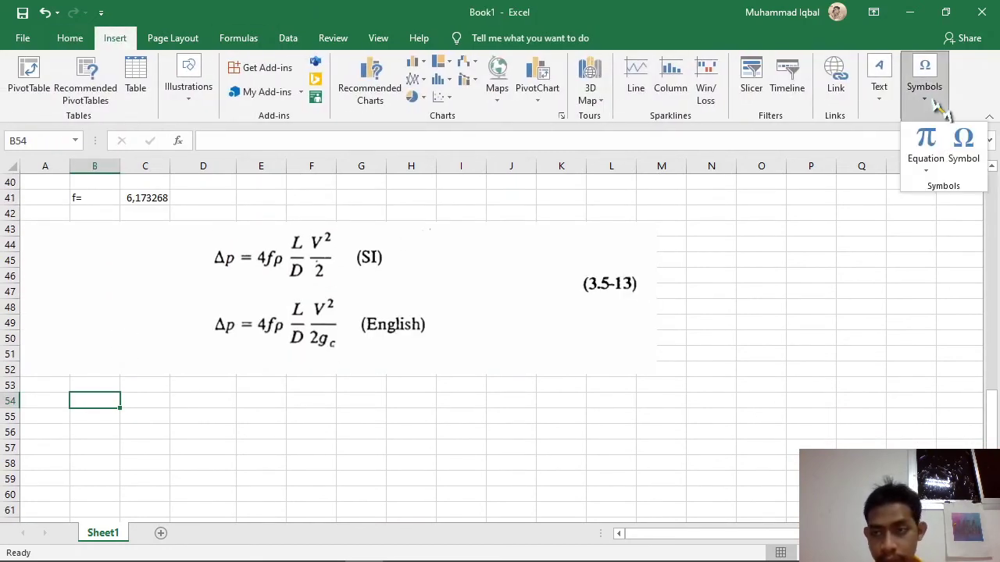
click(957, 168)
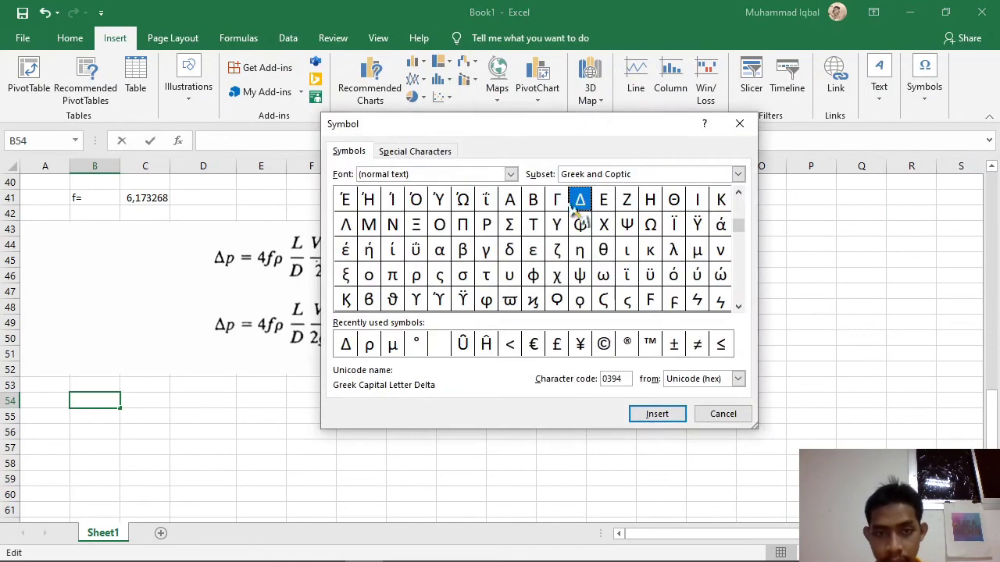
click(657, 414)
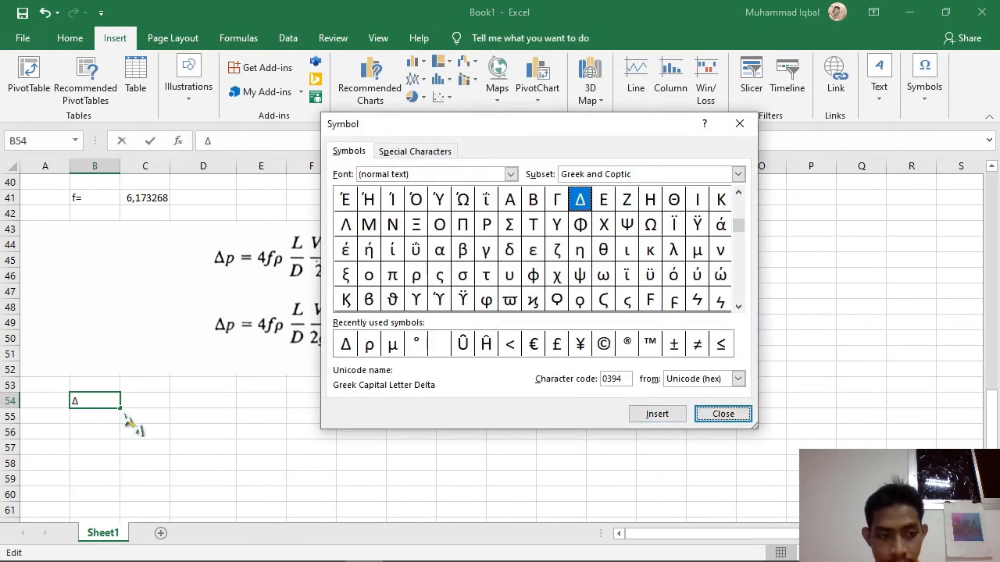
click(723, 414)
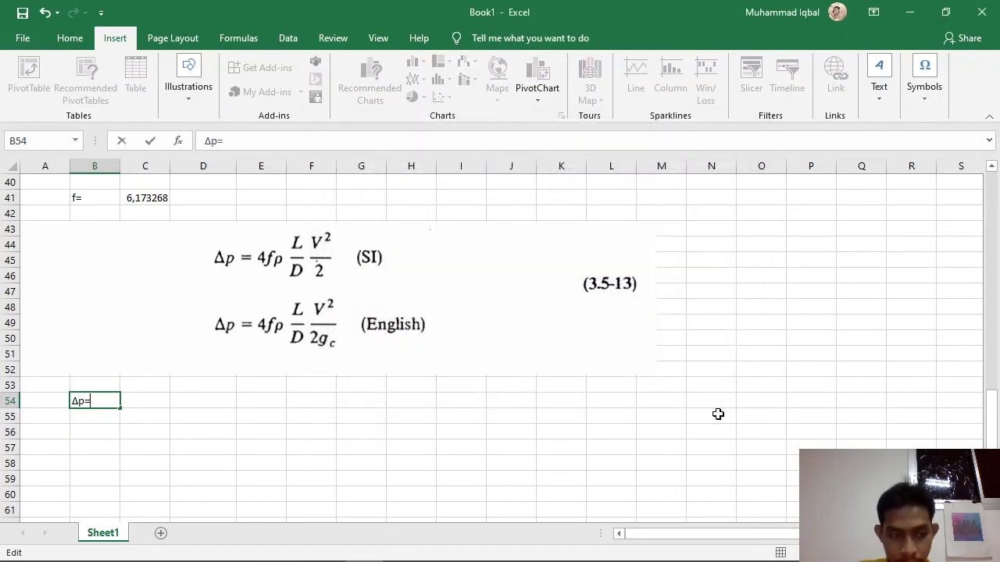
text(p=)
- Start the pressure drop formula in C54 with =4*C41*C16*(, referencing the friction factor and the density in kg/m³
click(156, 398)
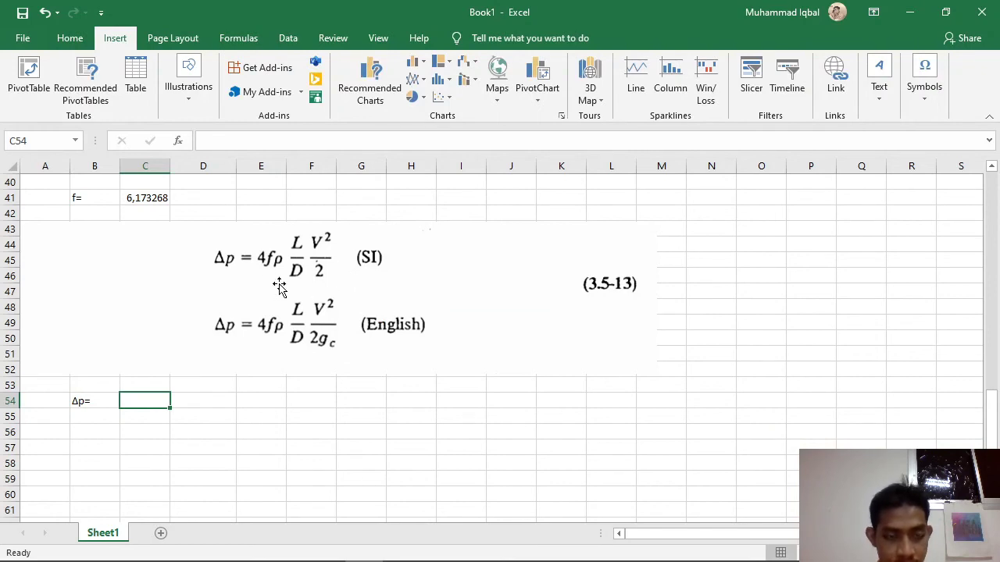
text(4*)
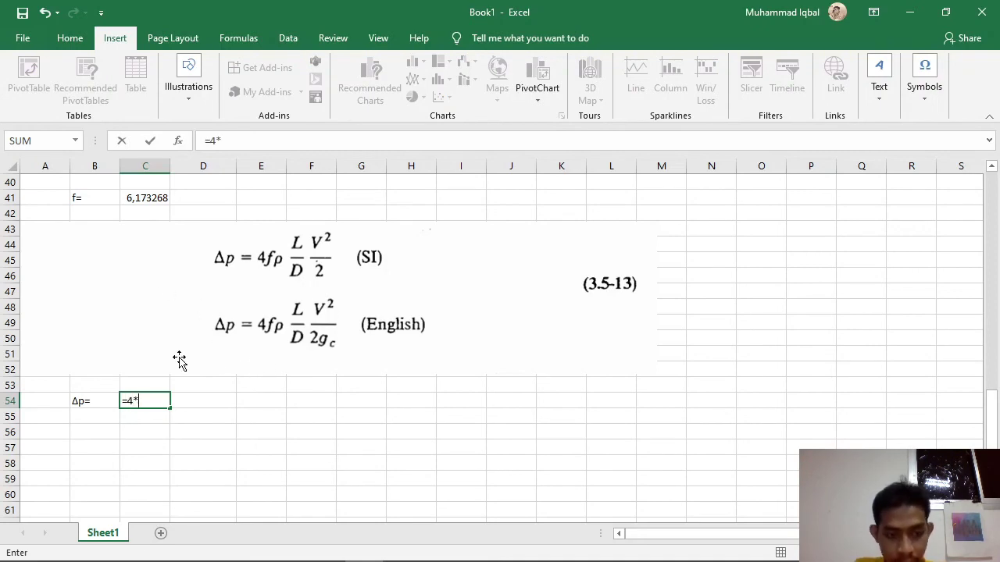
scroll(178, 358, up, 2)
click(142, 291)
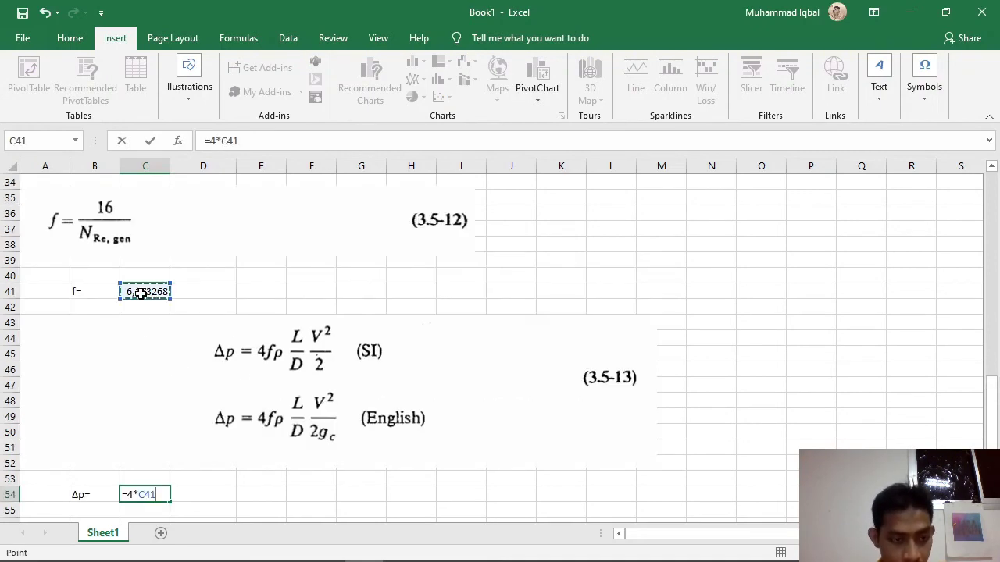
scroll(184, 320, down, 1)
text(*)
scroll(178, 321, up, 7)
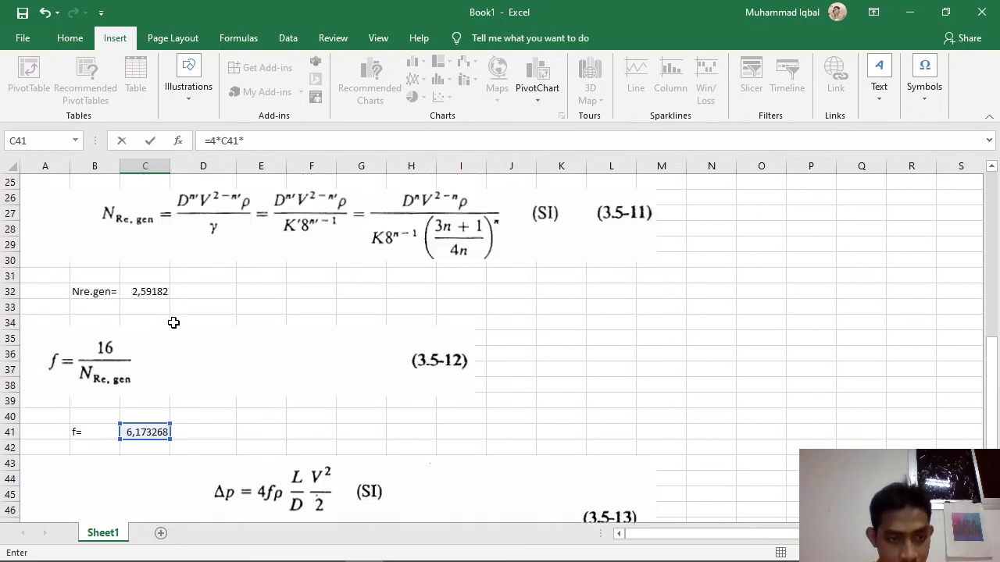
scroll(144, 269, up, 1)
click(156, 226)
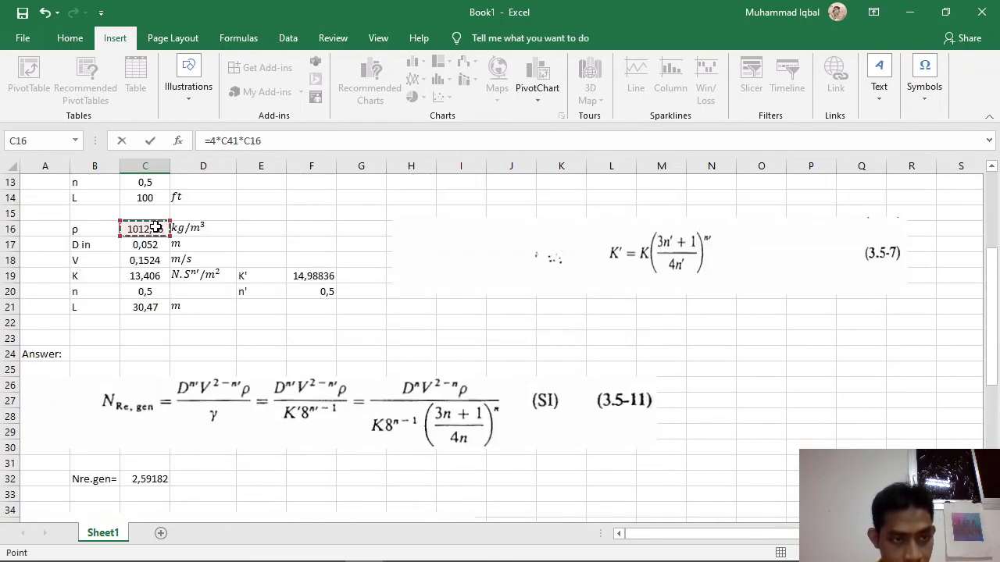
scroll(243, 278, down, 10)
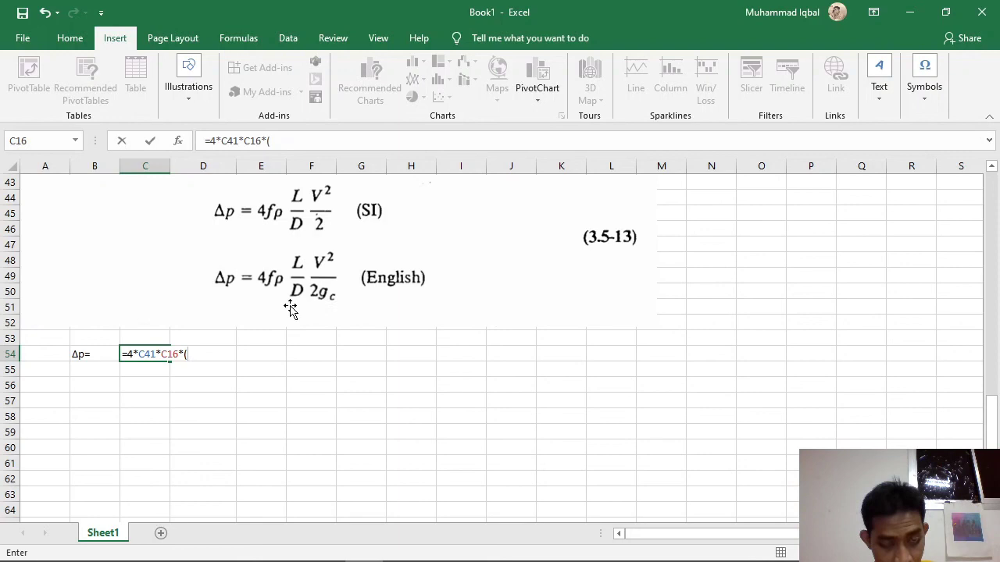
- Continue the pressure drop formula in C54 with the length-to-diameter ratio (C21/C17)*, using the SI values in metres
scroll(330, 347, up, 1)
scroll(329, 349, up, 10)
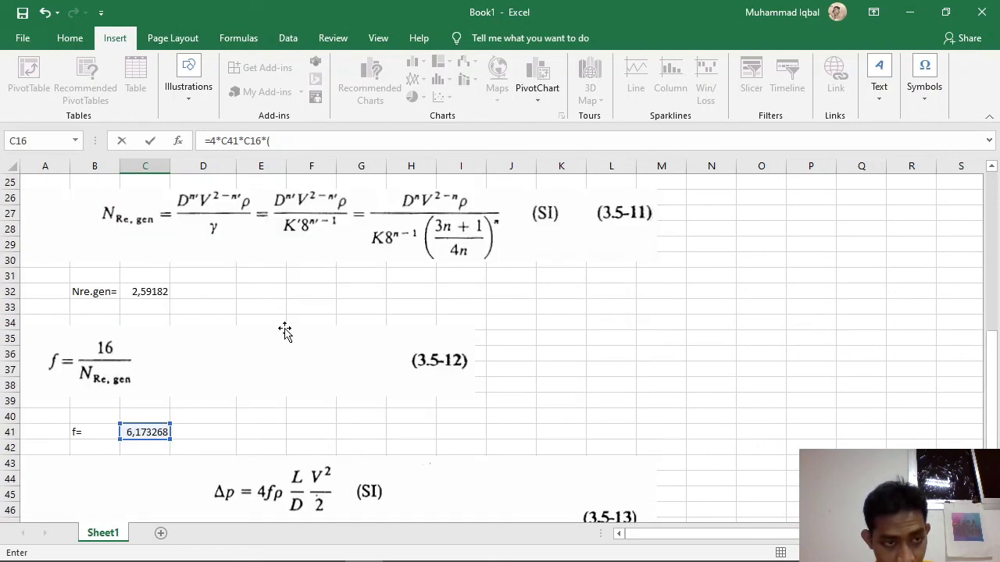
click(160, 356)
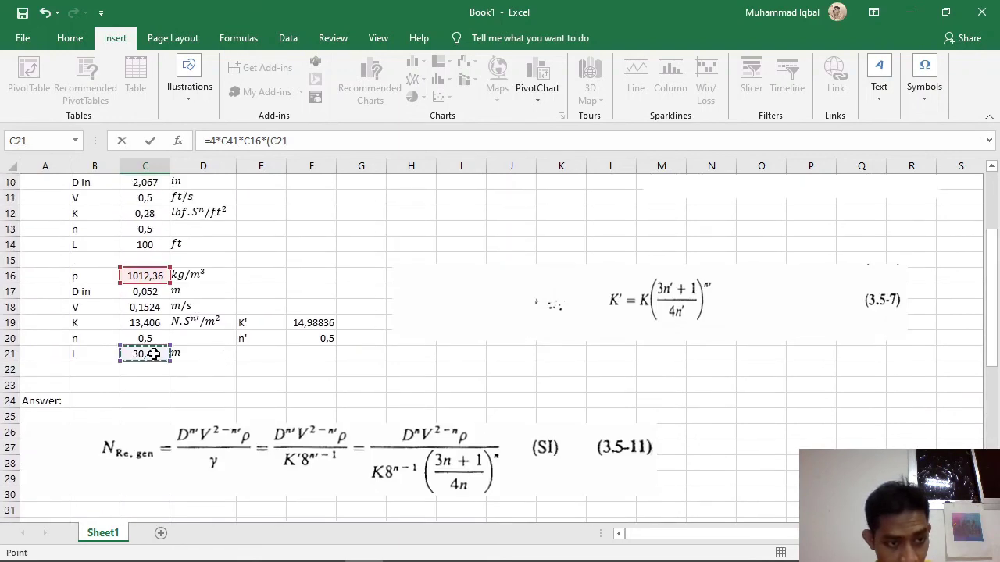
scroll(268, 328, down, 10)
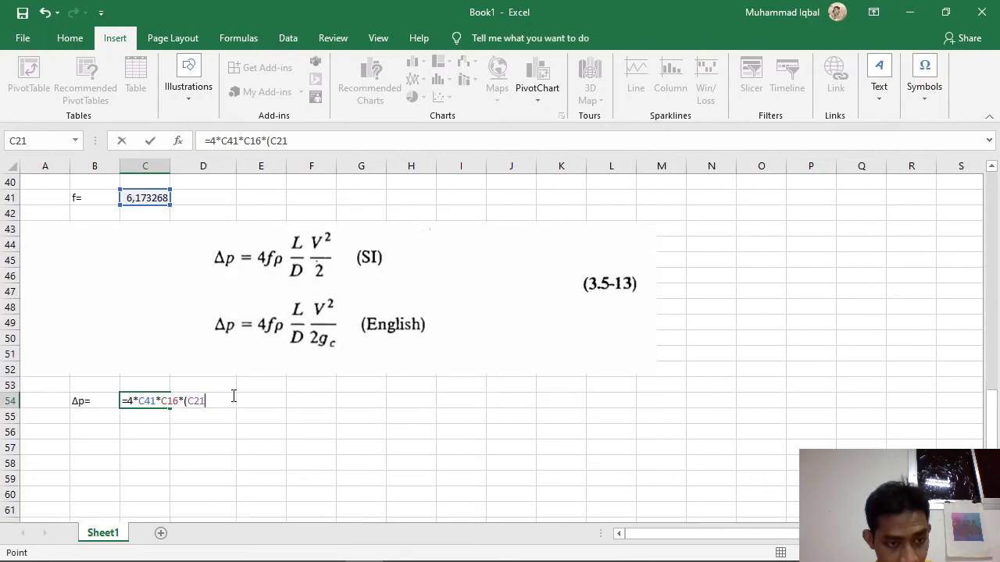
text(?)
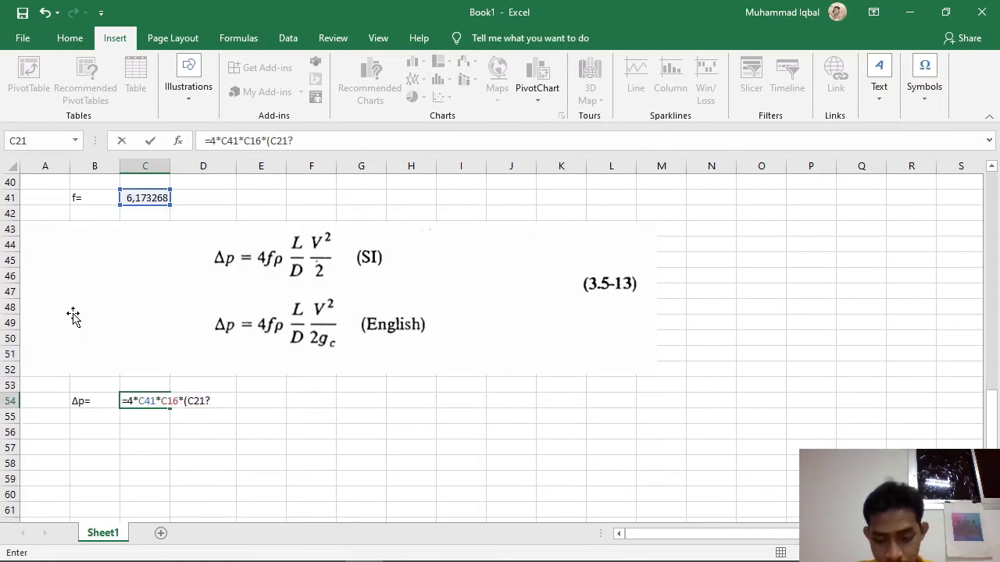
scroll(302, 339, up, 10)
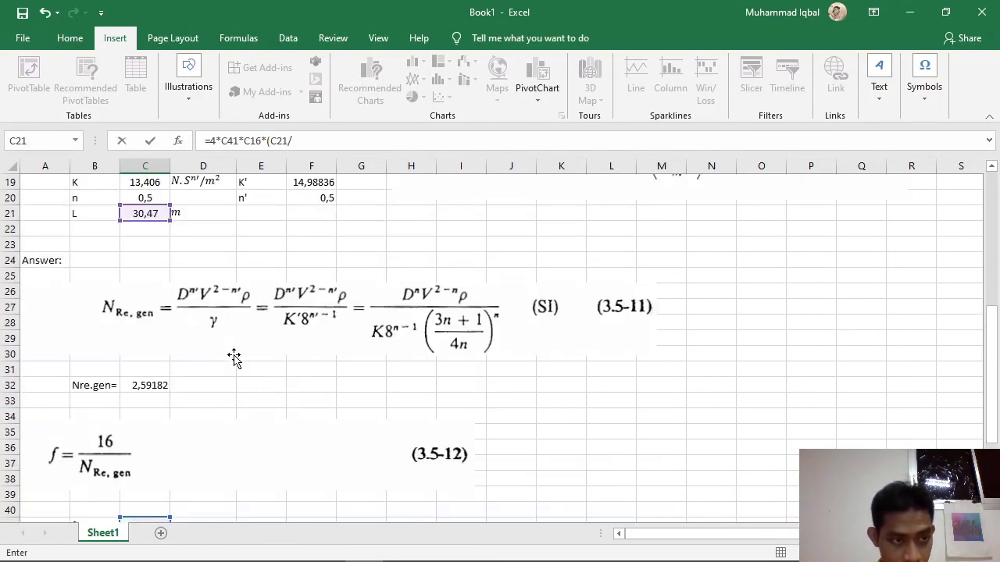
click(148, 294)
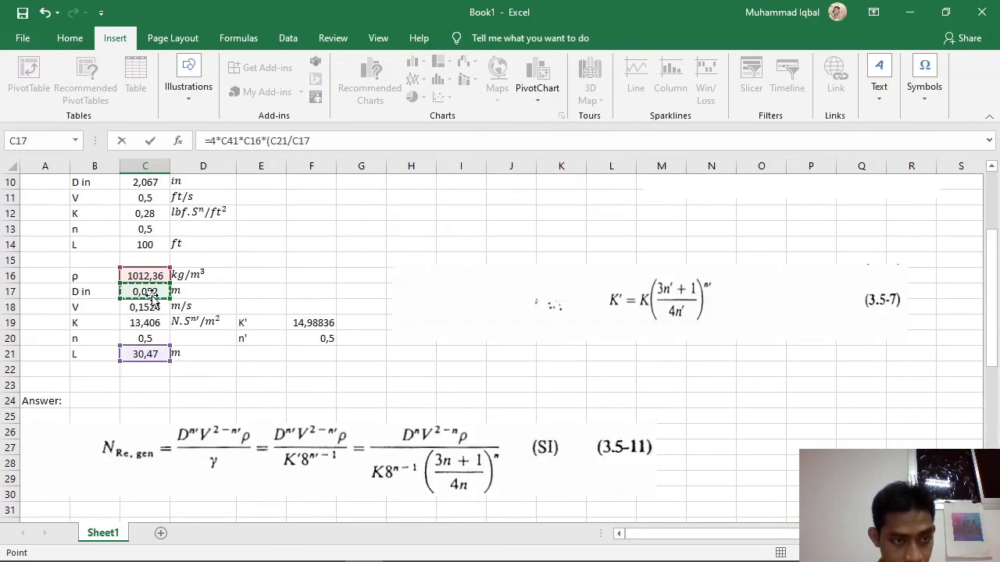
scroll(235, 320, down, 12)
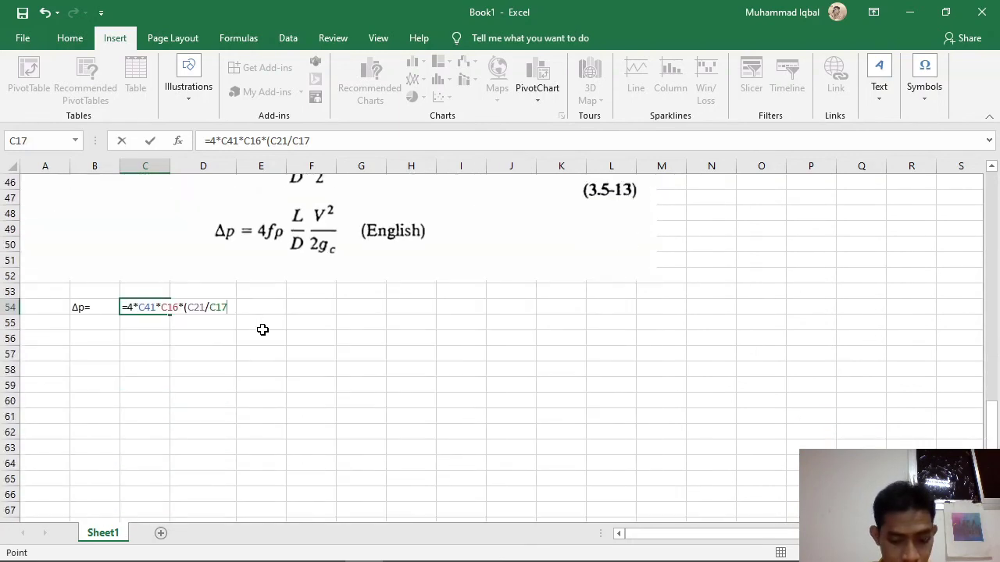
text()8)
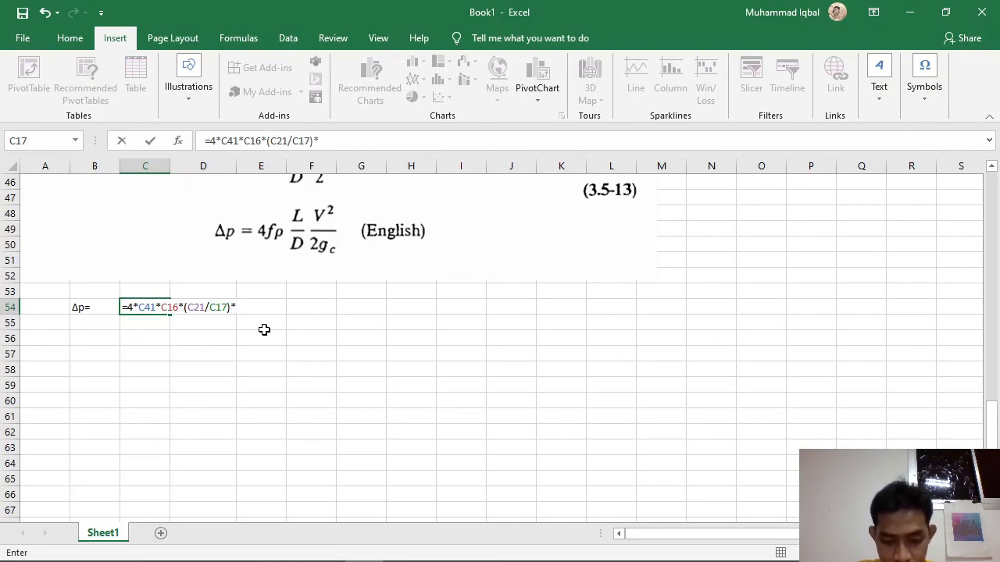
- Complete the C54 formula with the velocity term (C18^2/2), referencing the velocity in m/s, and enter it
scroll(308, 412, up, 2)
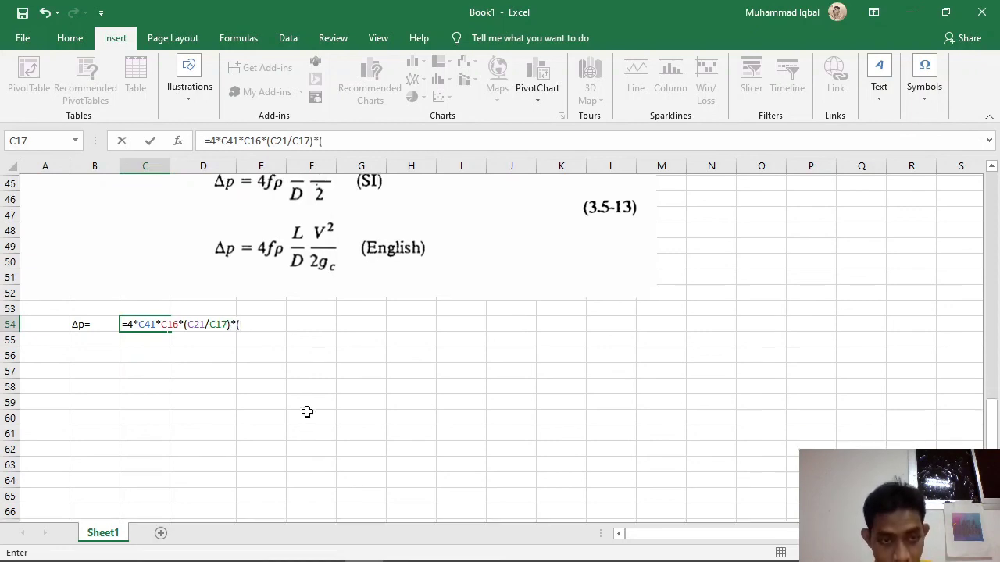
scroll(275, 374, up, 2)
scroll(279, 352, down, 2)
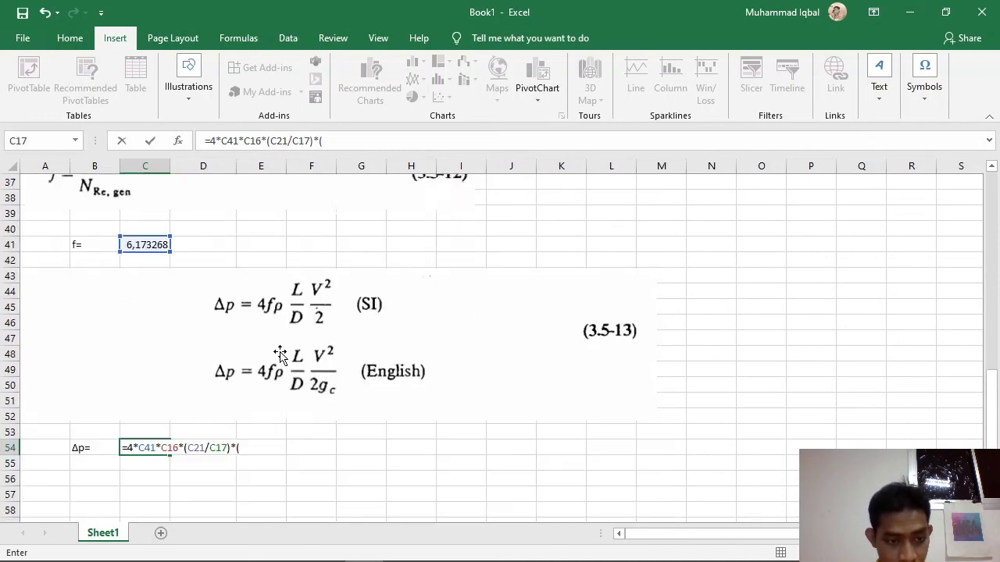
scroll(258, 336, up, 6)
scroll(176, 284, up, 3)
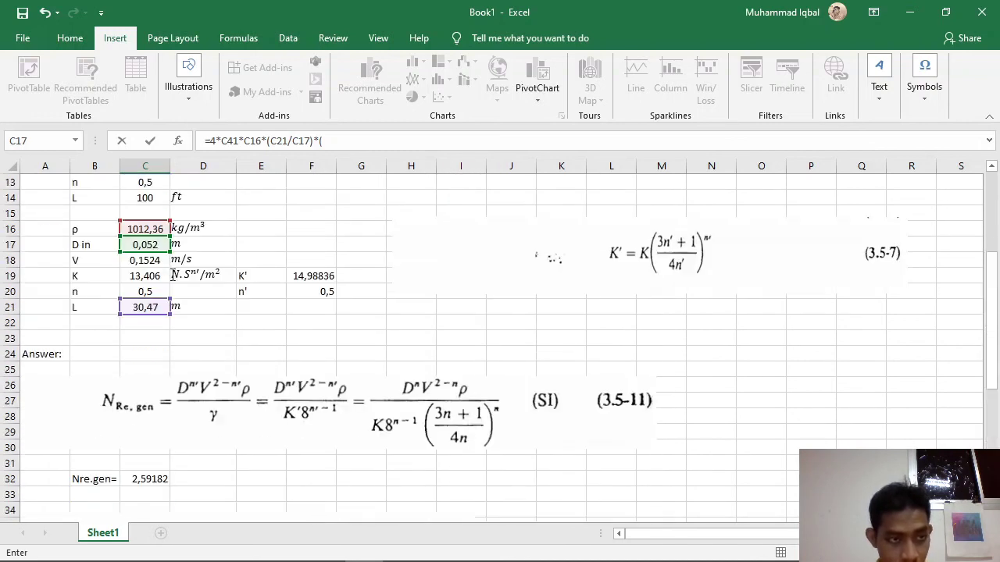
click(137, 260)
scroll(290, 290, down, 9)
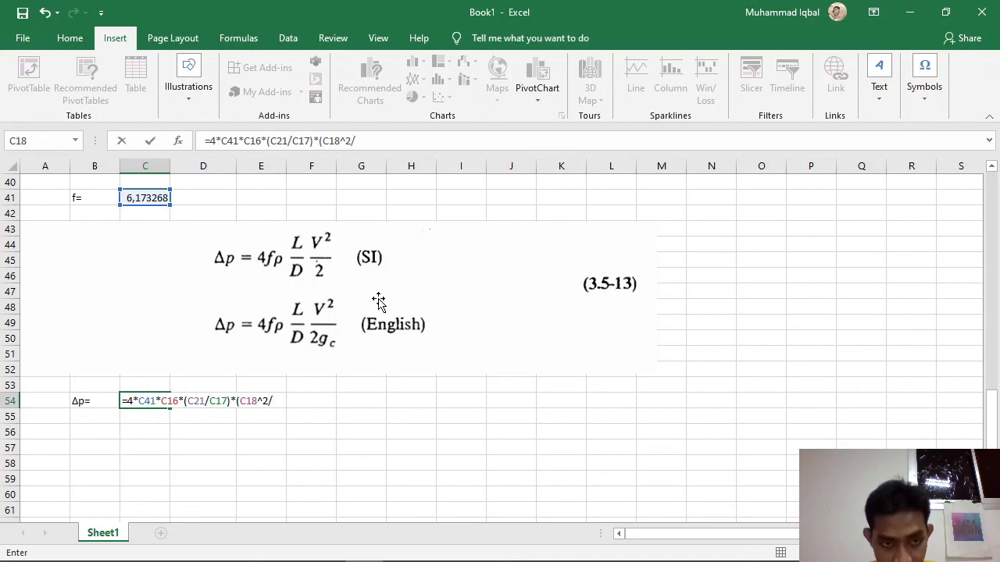
text(^2/2)
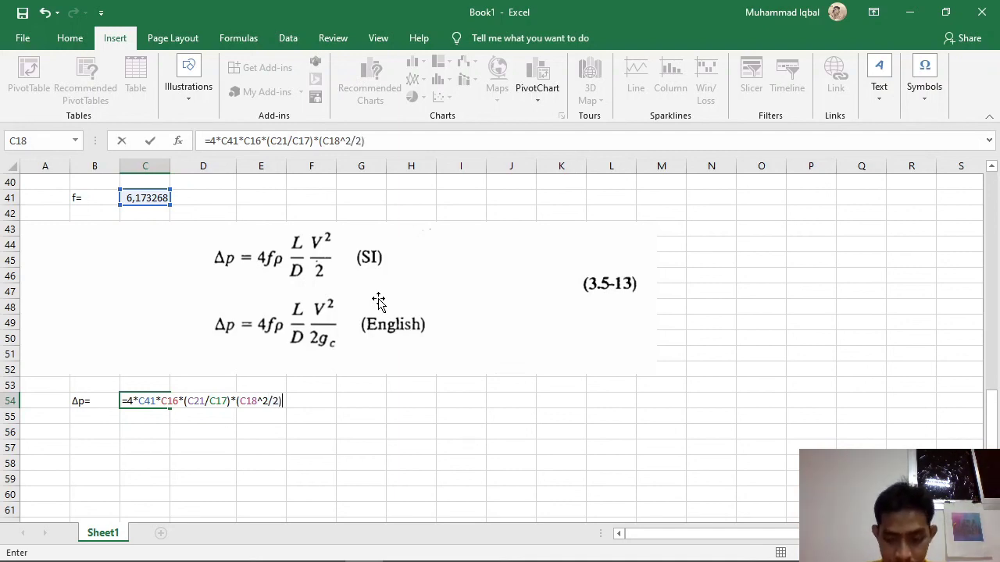
key(Return)
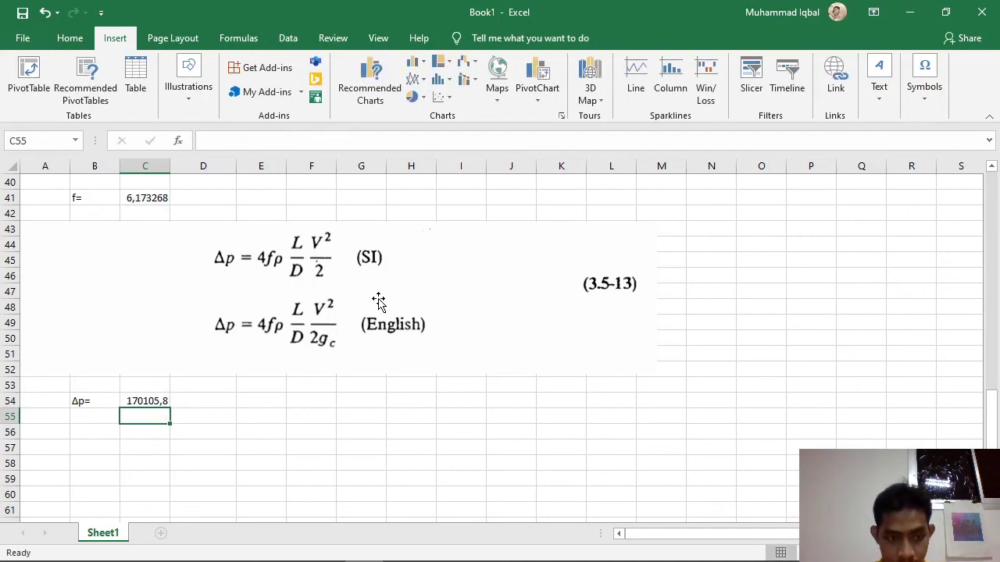
click(199, 399)
click(275, 402)
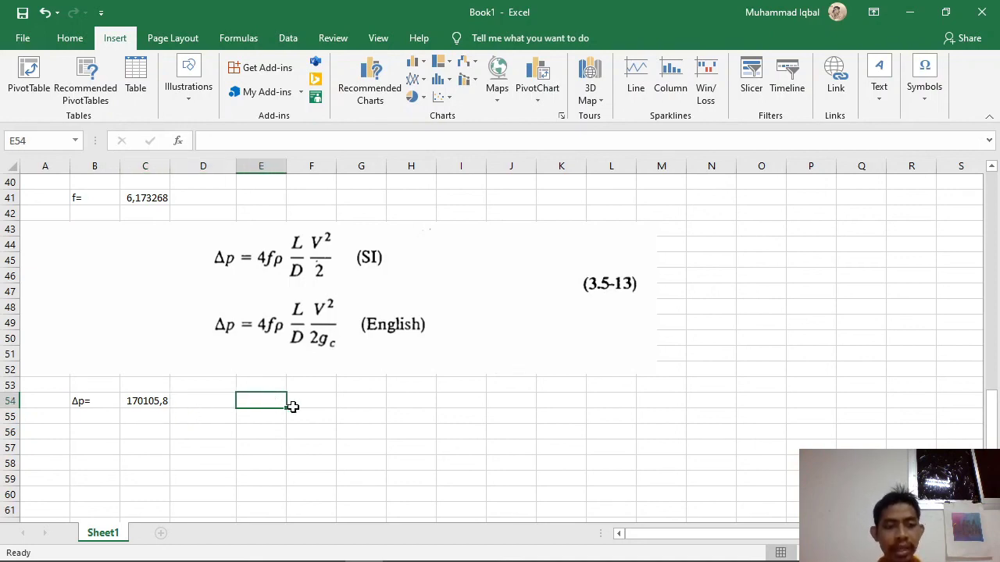